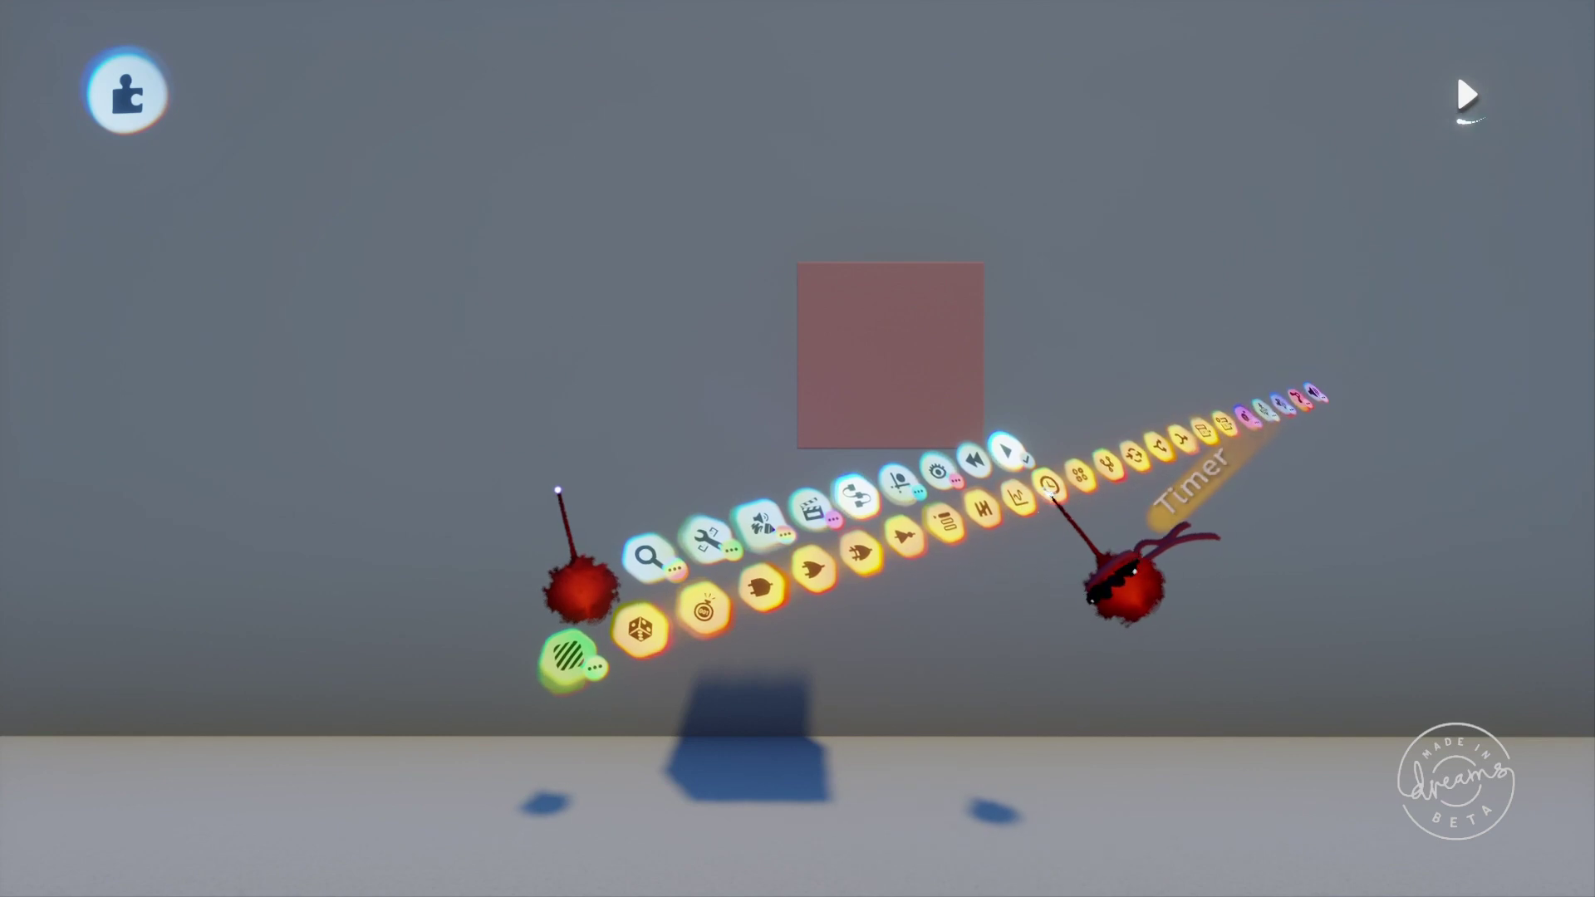
# Place a Timer gadget on the red square and review its settings
pyautogui.click(1046, 476)
pyautogui.click(889, 346)
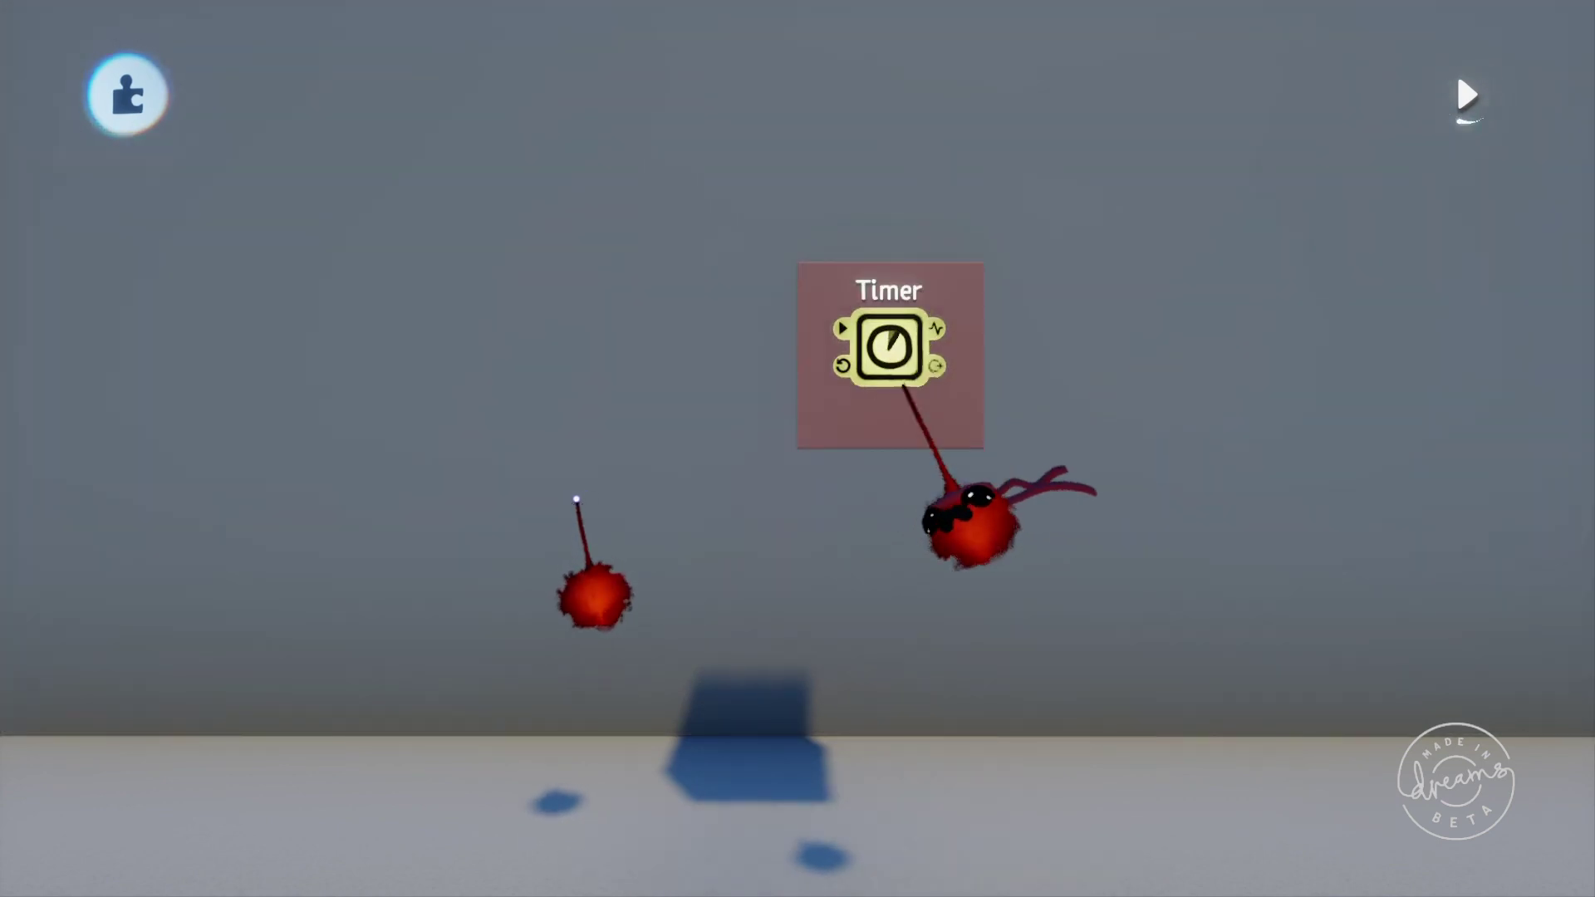
pyautogui.click(891, 345)
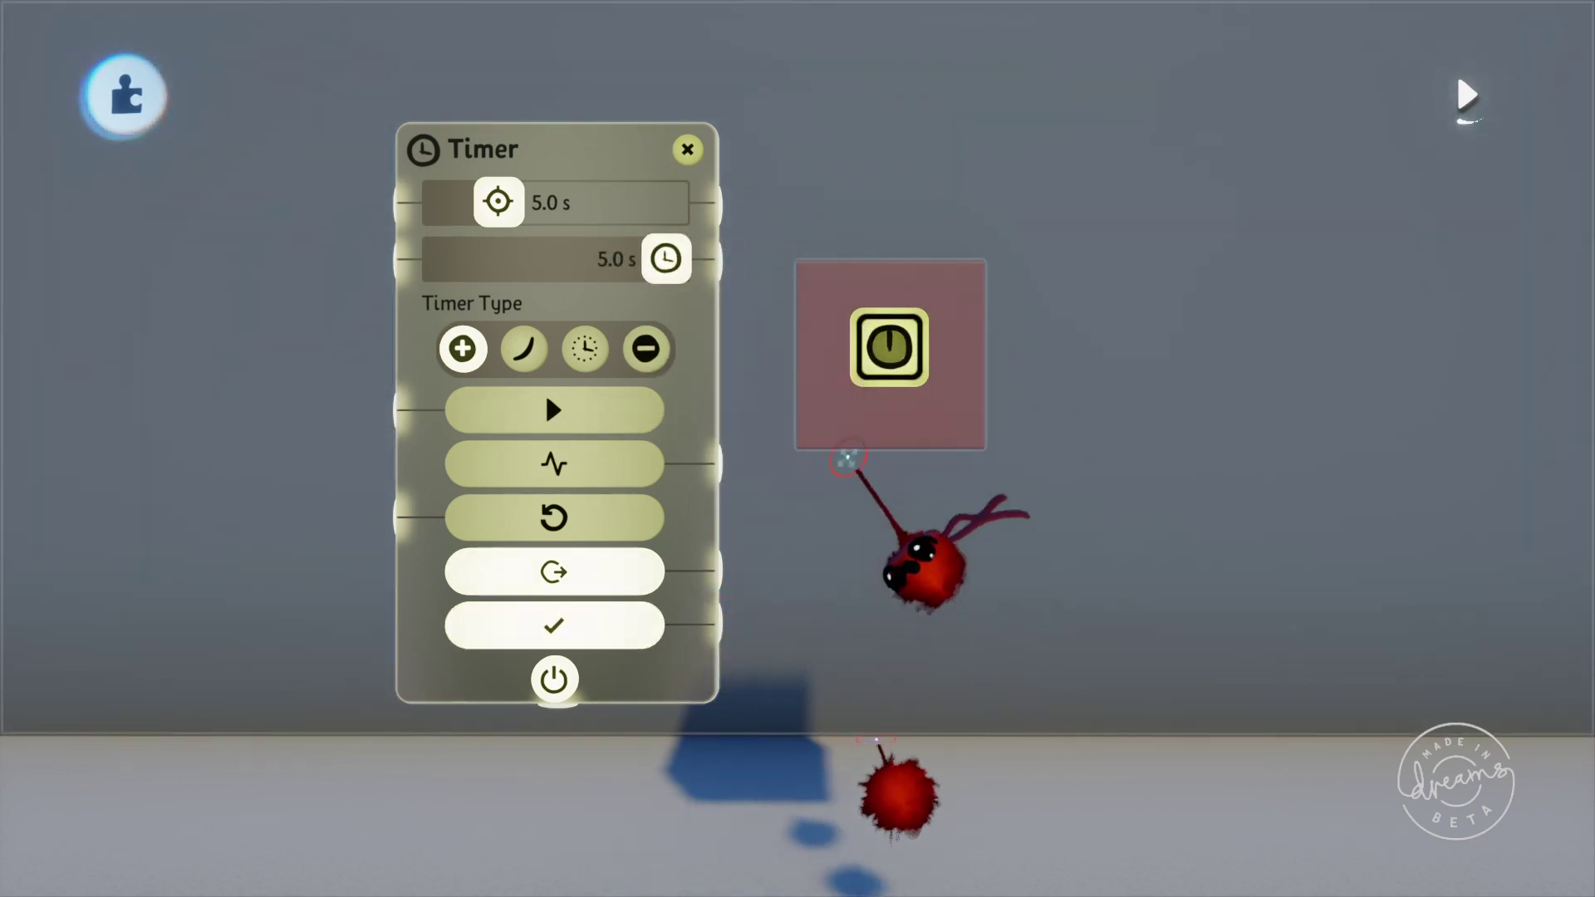
pyautogui.press('Escape')
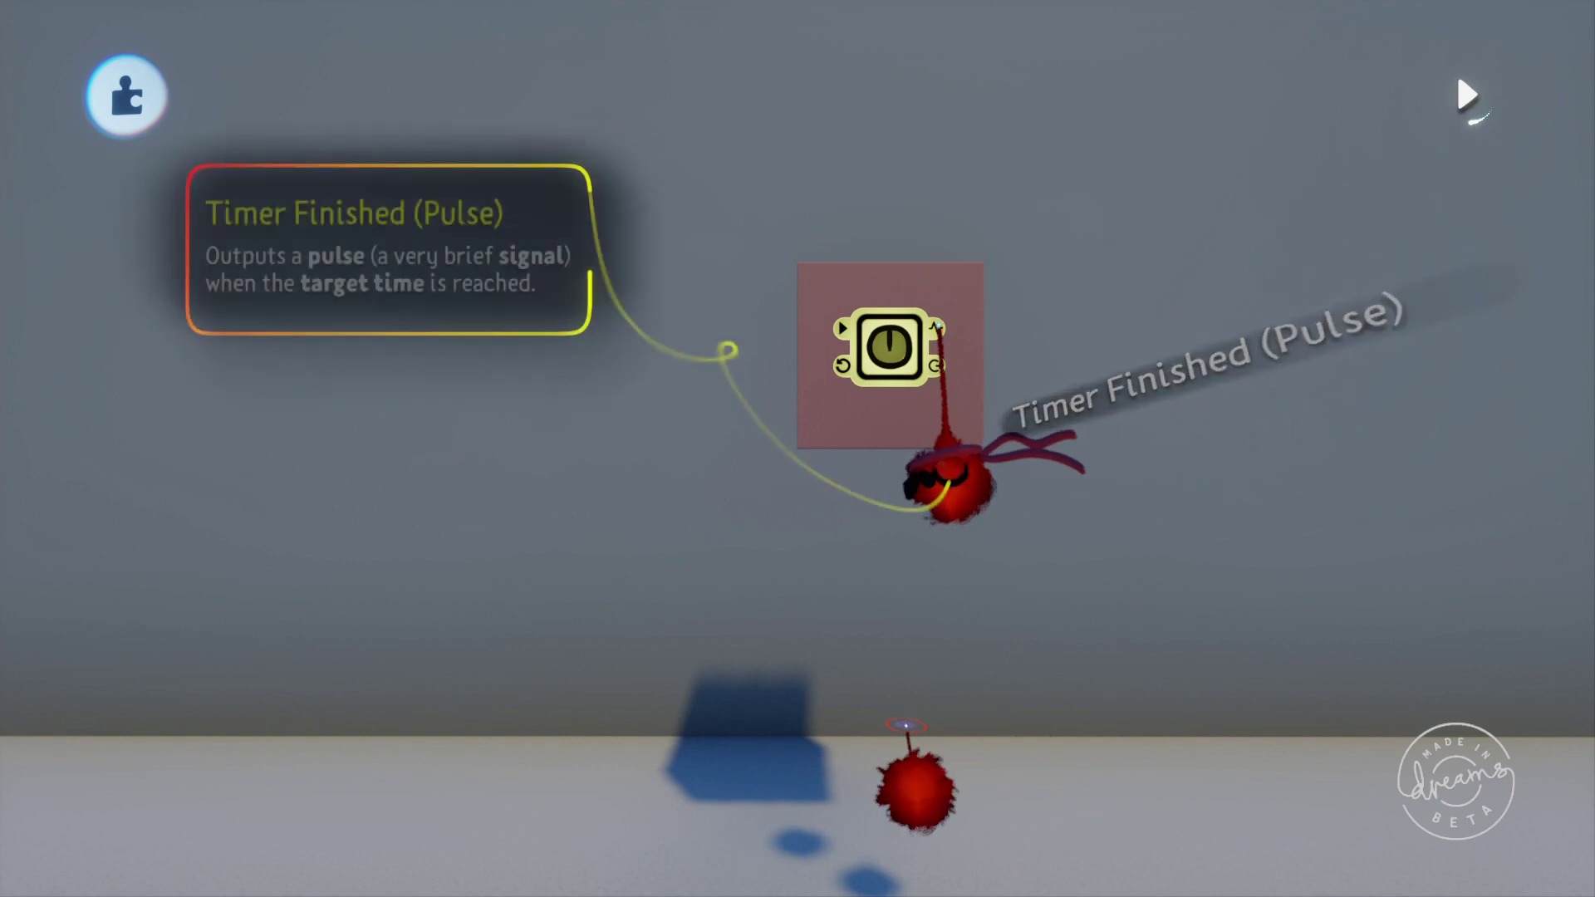
# Wire the Timer's Timer Finished (Pulse) output to its own Reset Timer input and start time
pyautogui.moveTo(951, 508)
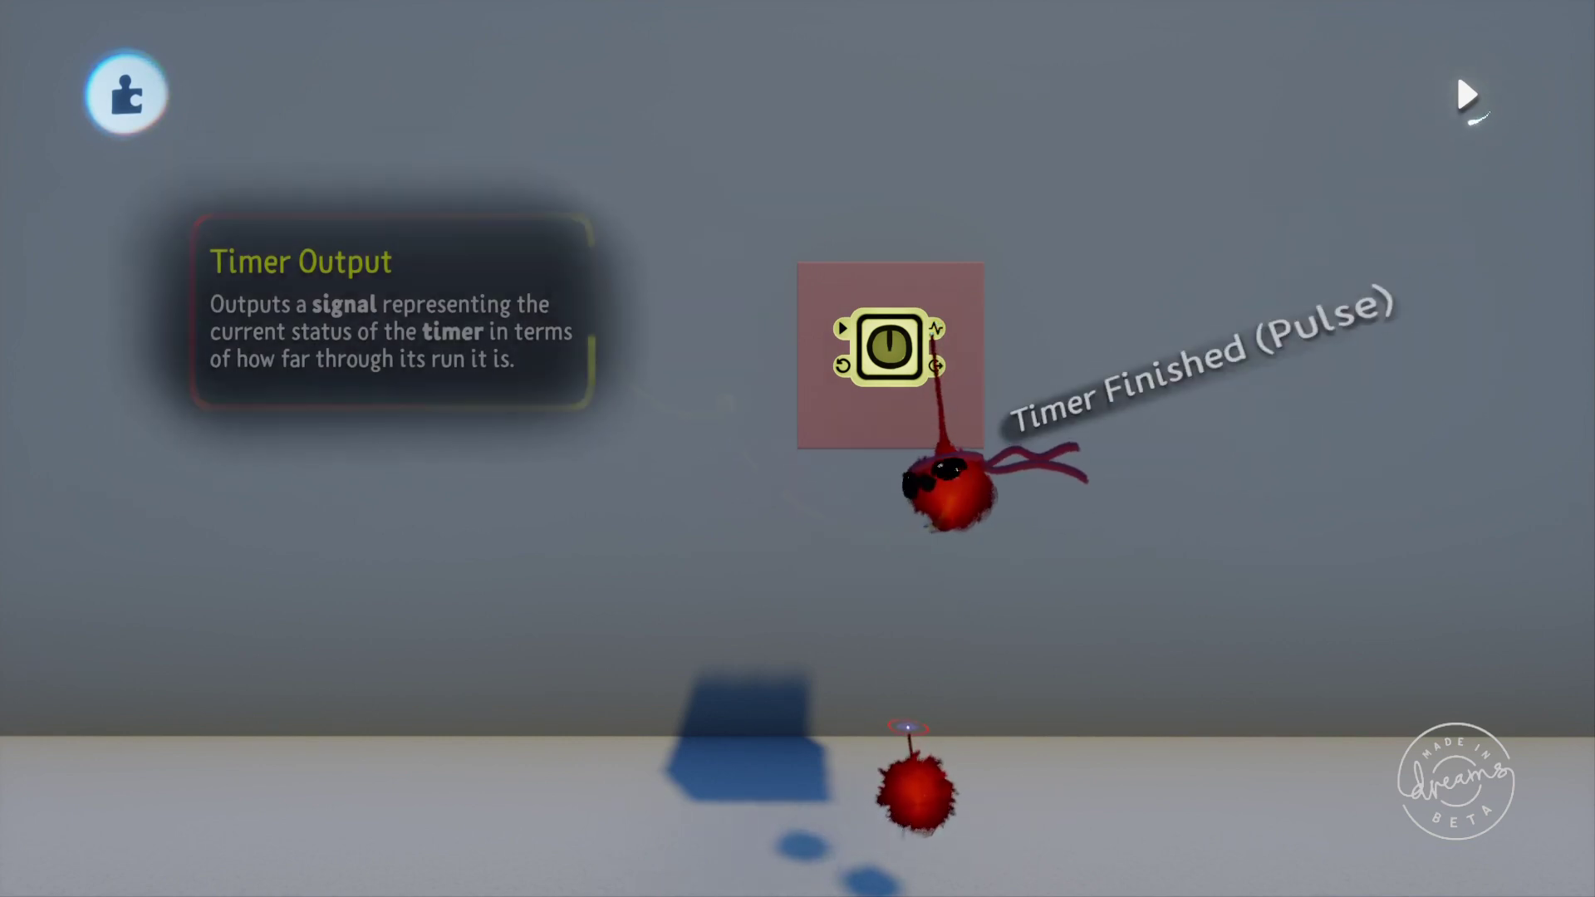
pyautogui.moveTo(833, 390); pyautogui.dragTo(843, 366)
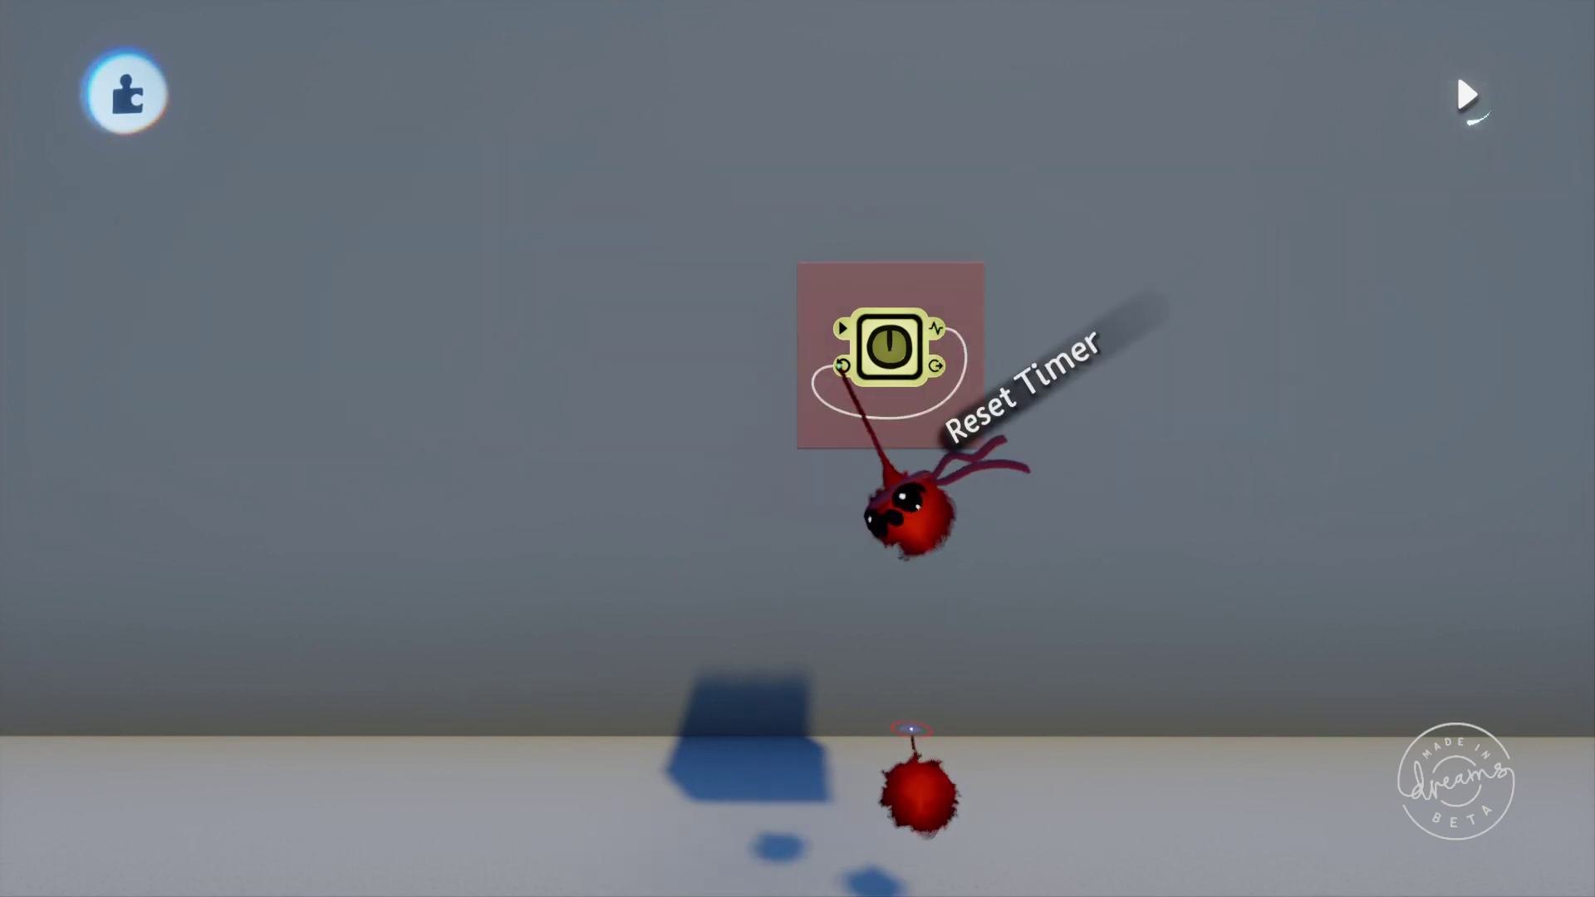
pyautogui.press('Tab')
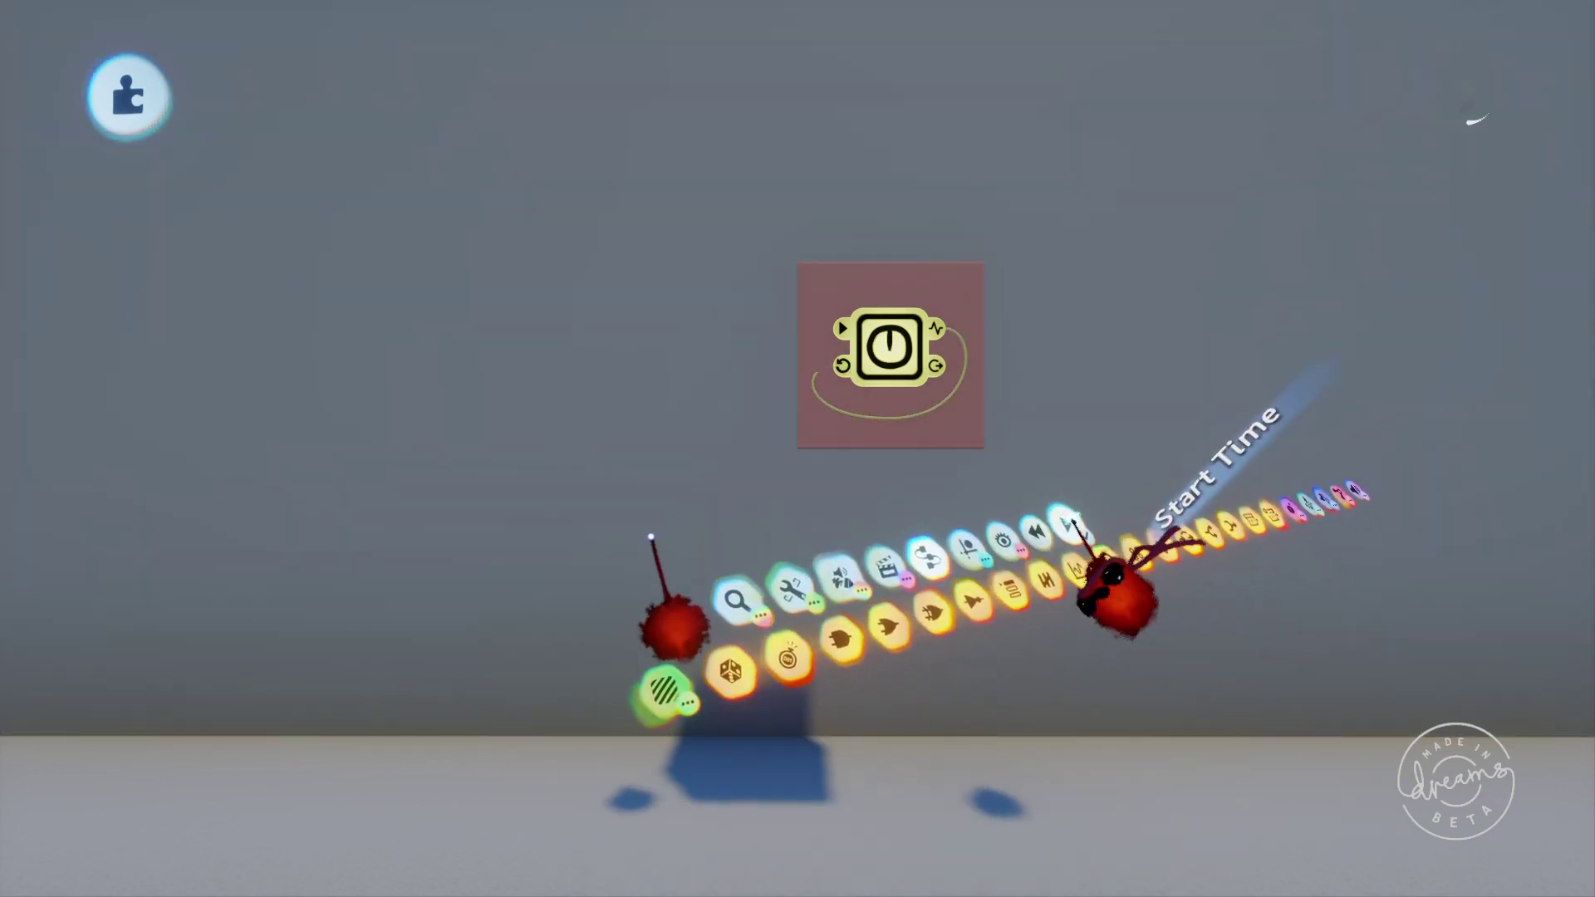
pyautogui.click(1070, 526)
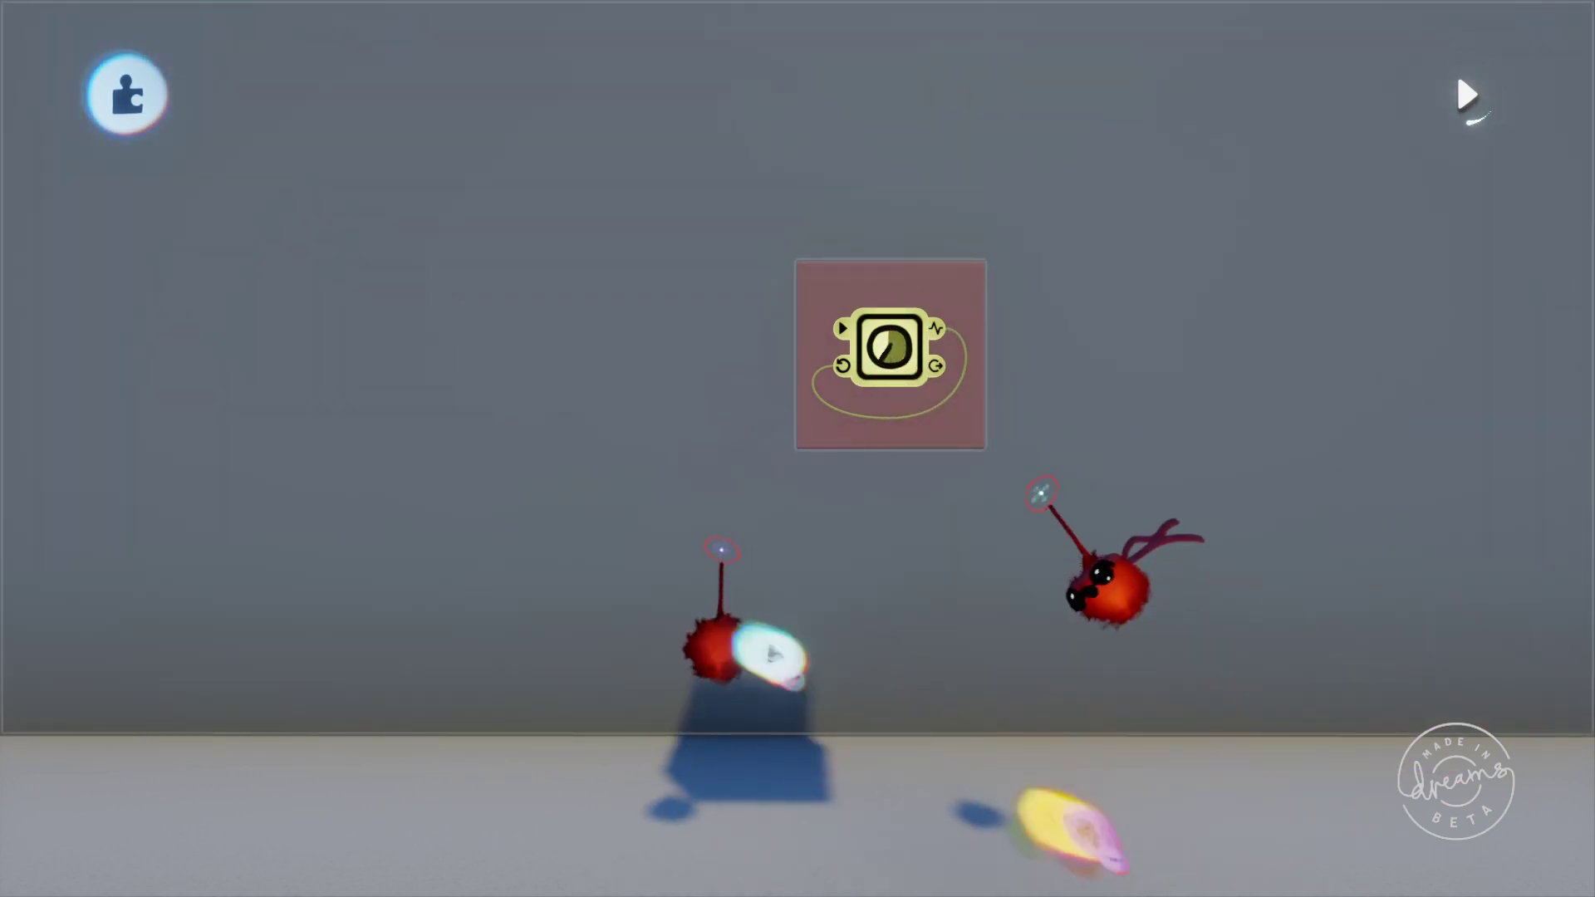
pyautogui.click(1070, 468)
# Open the wall sculpture's outer properties and wire the Timer Finished (Pulse) output to Tint Amount
pyautogui.moveTo(878, 492)
pyautogui.mouseDown()
pyautogui.moveTo(904, 462)
pyautogui.moveTo(1472, 450)
pyautogui.mouseUp()
pyautogui.click(937, 328)
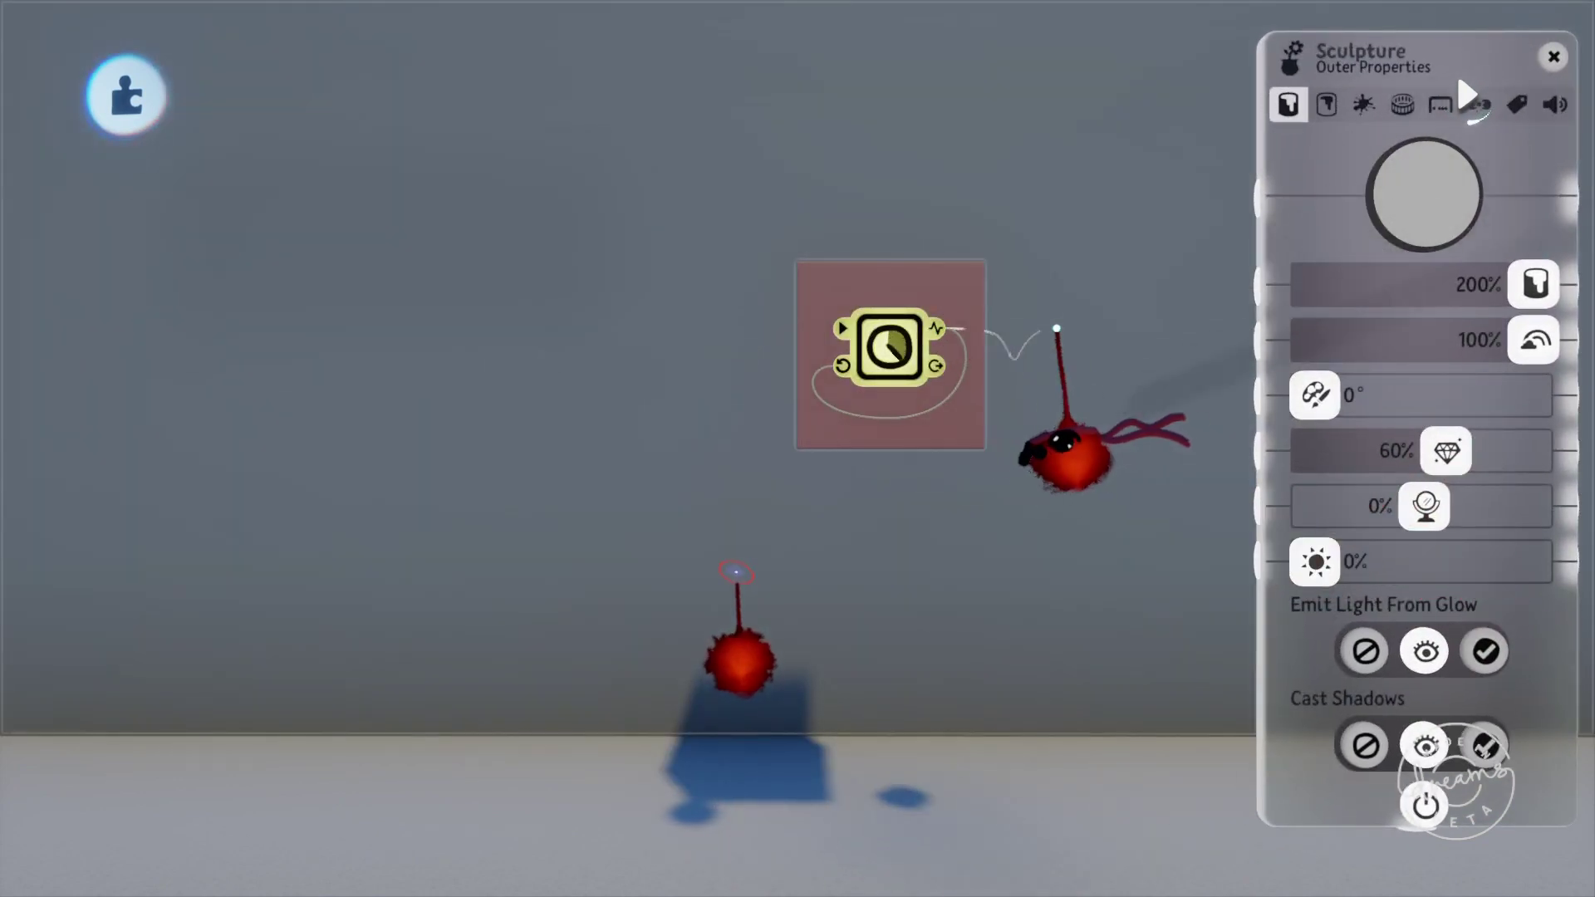
pyautogui.click(1245, 285)
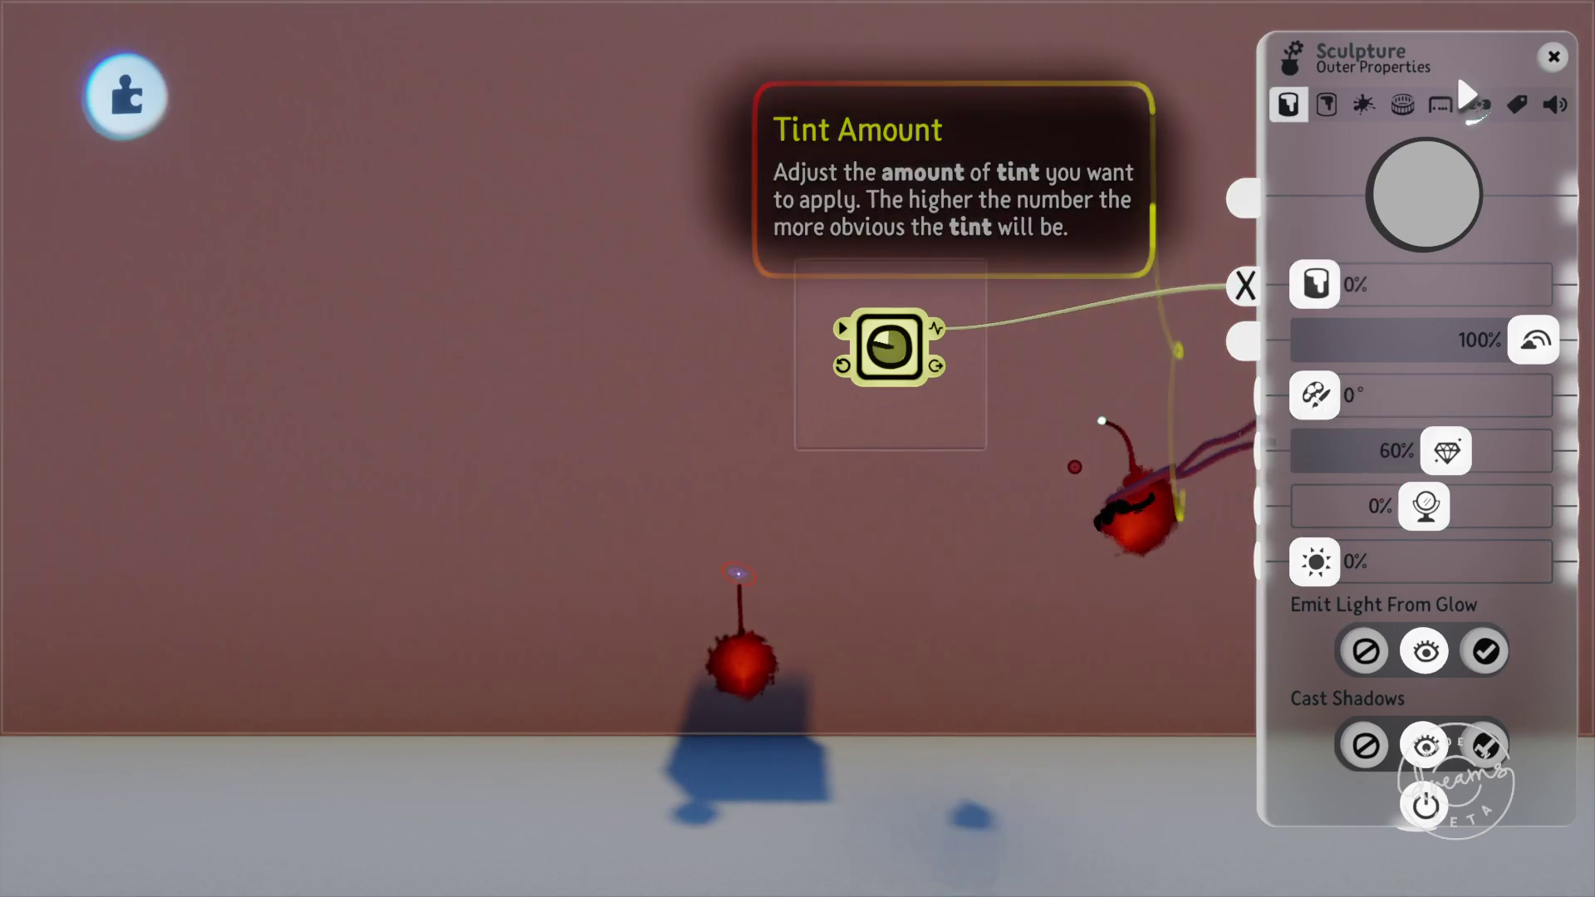
# Remove and reconnect the wire from Timer Finished (Pulse) to the wall's Tint Amount to compare the pulse's effect
pyautogui.hotkey('ctrl', 'z')
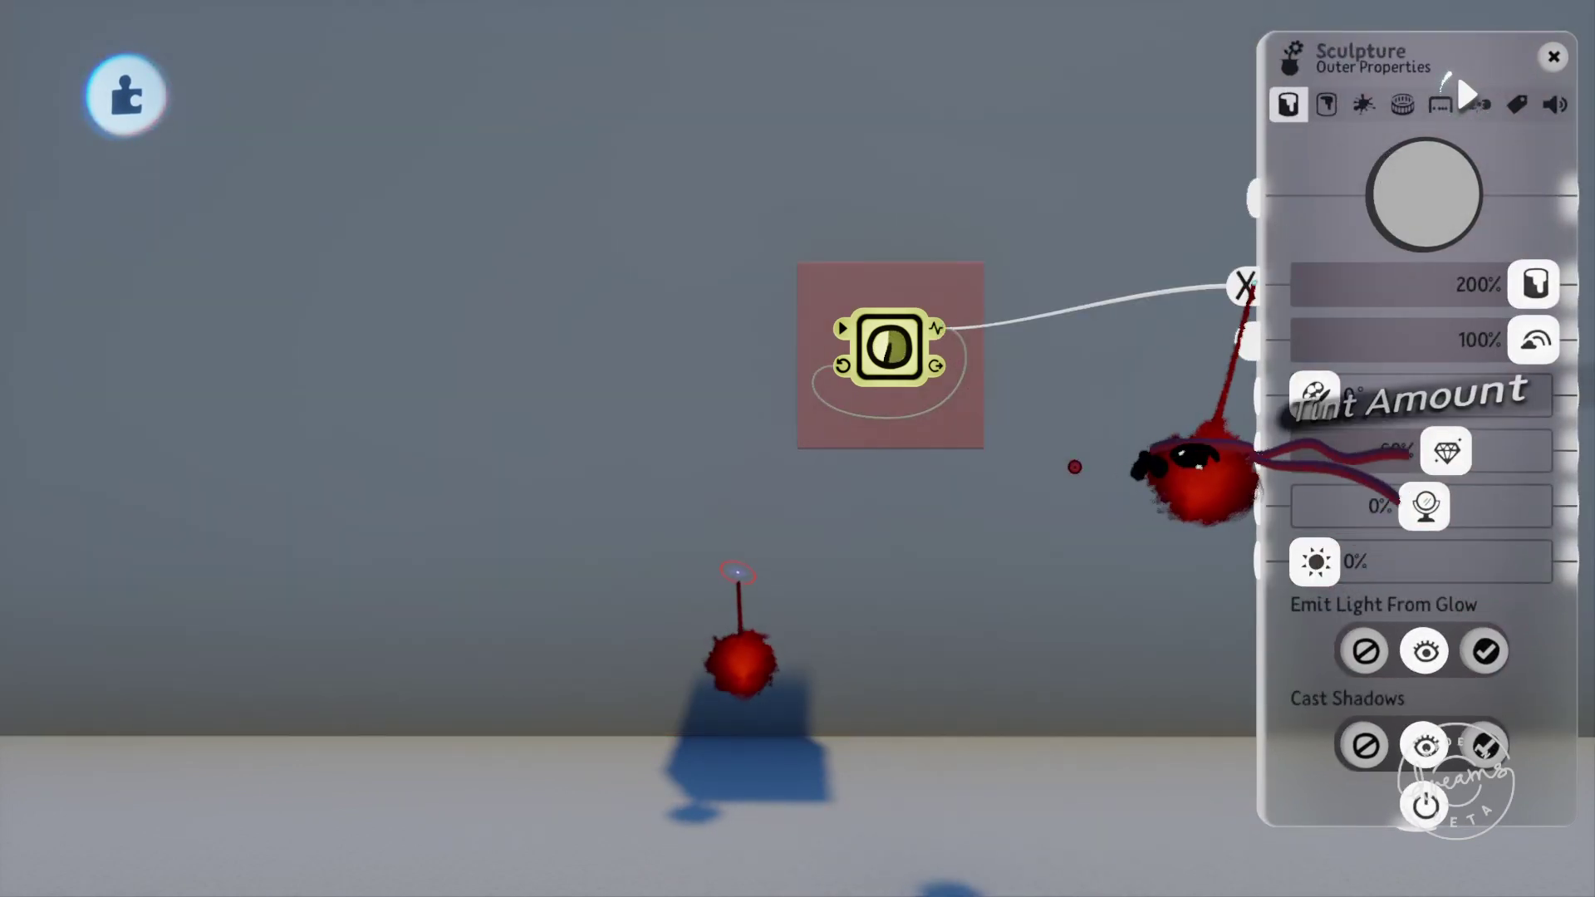
pyautogui.click(1246, 285)
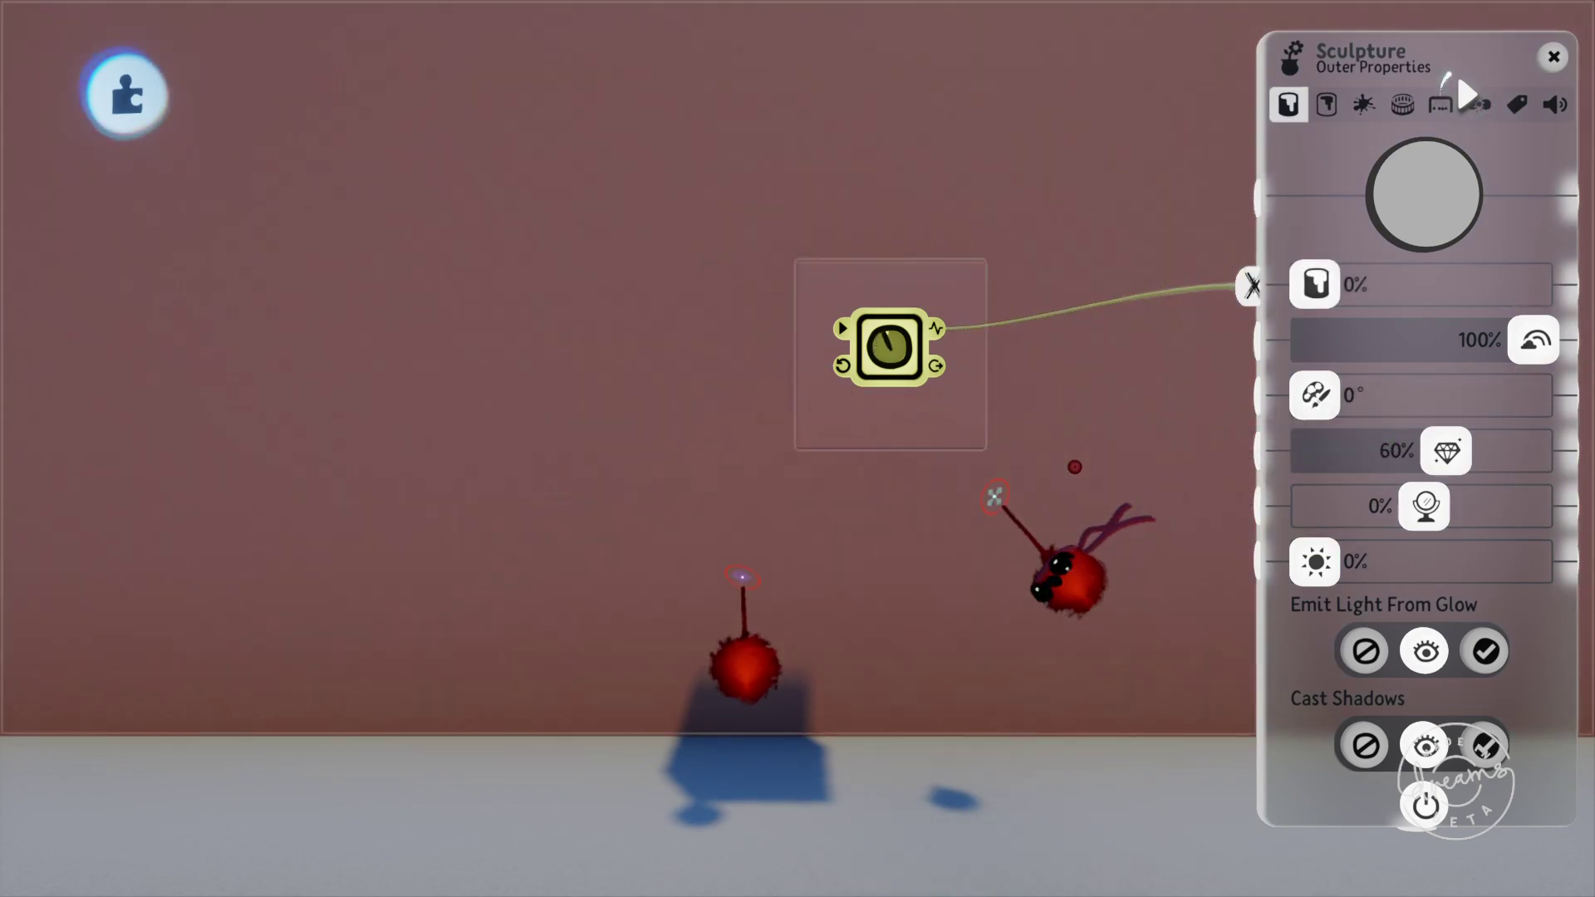
pyautogui.hotkey('ctrl', 'z')
pyautogui.click(938, 328)
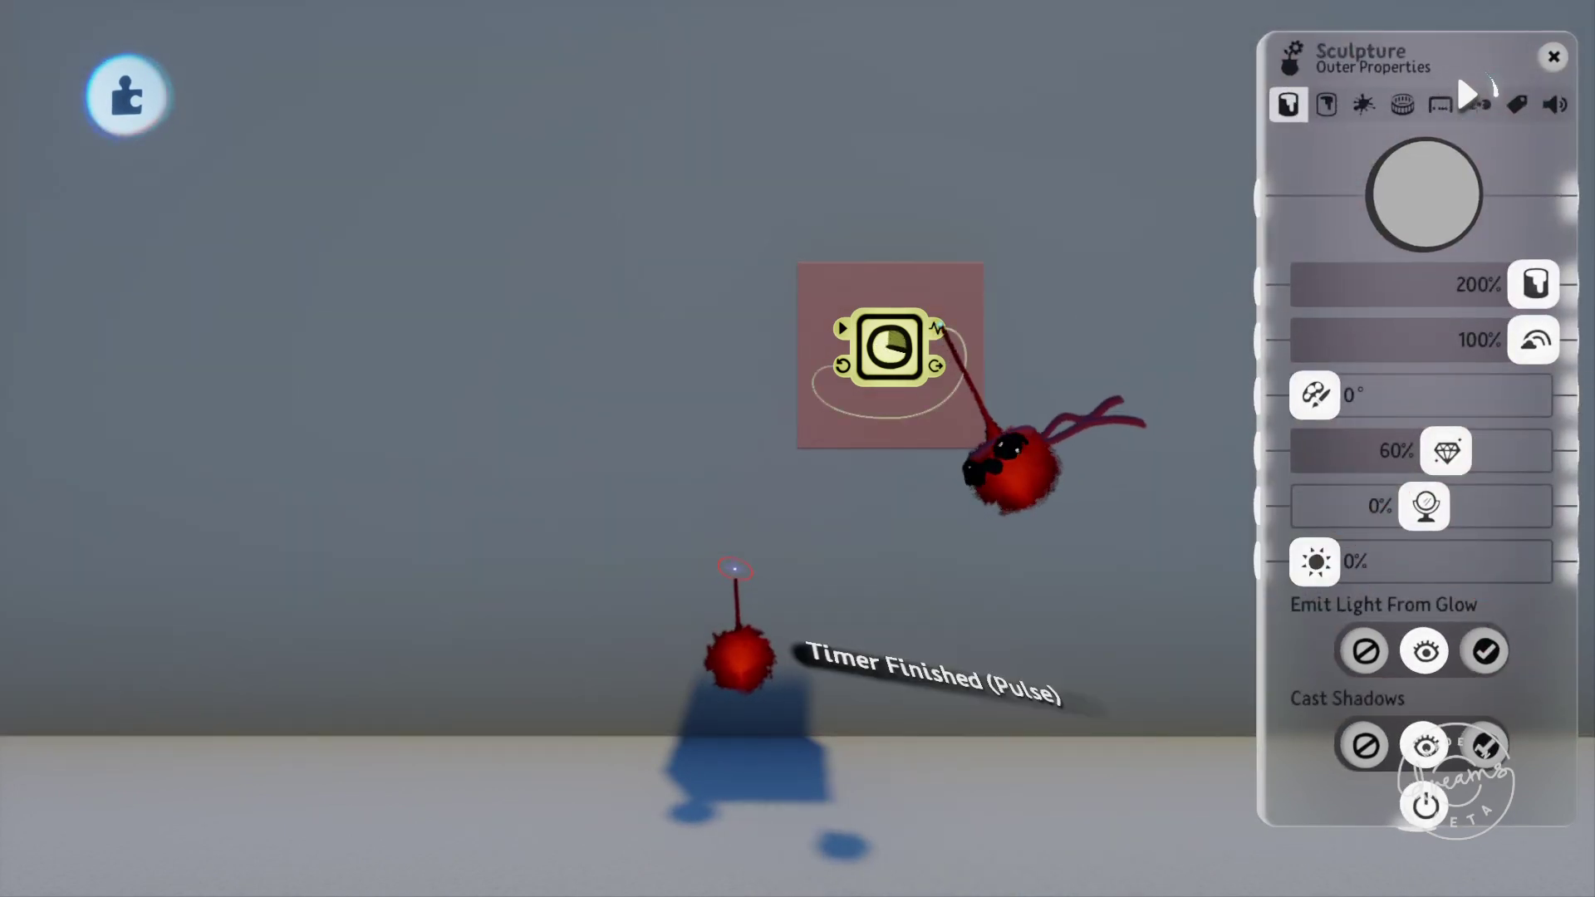
pyautogui.click(1246, 285)
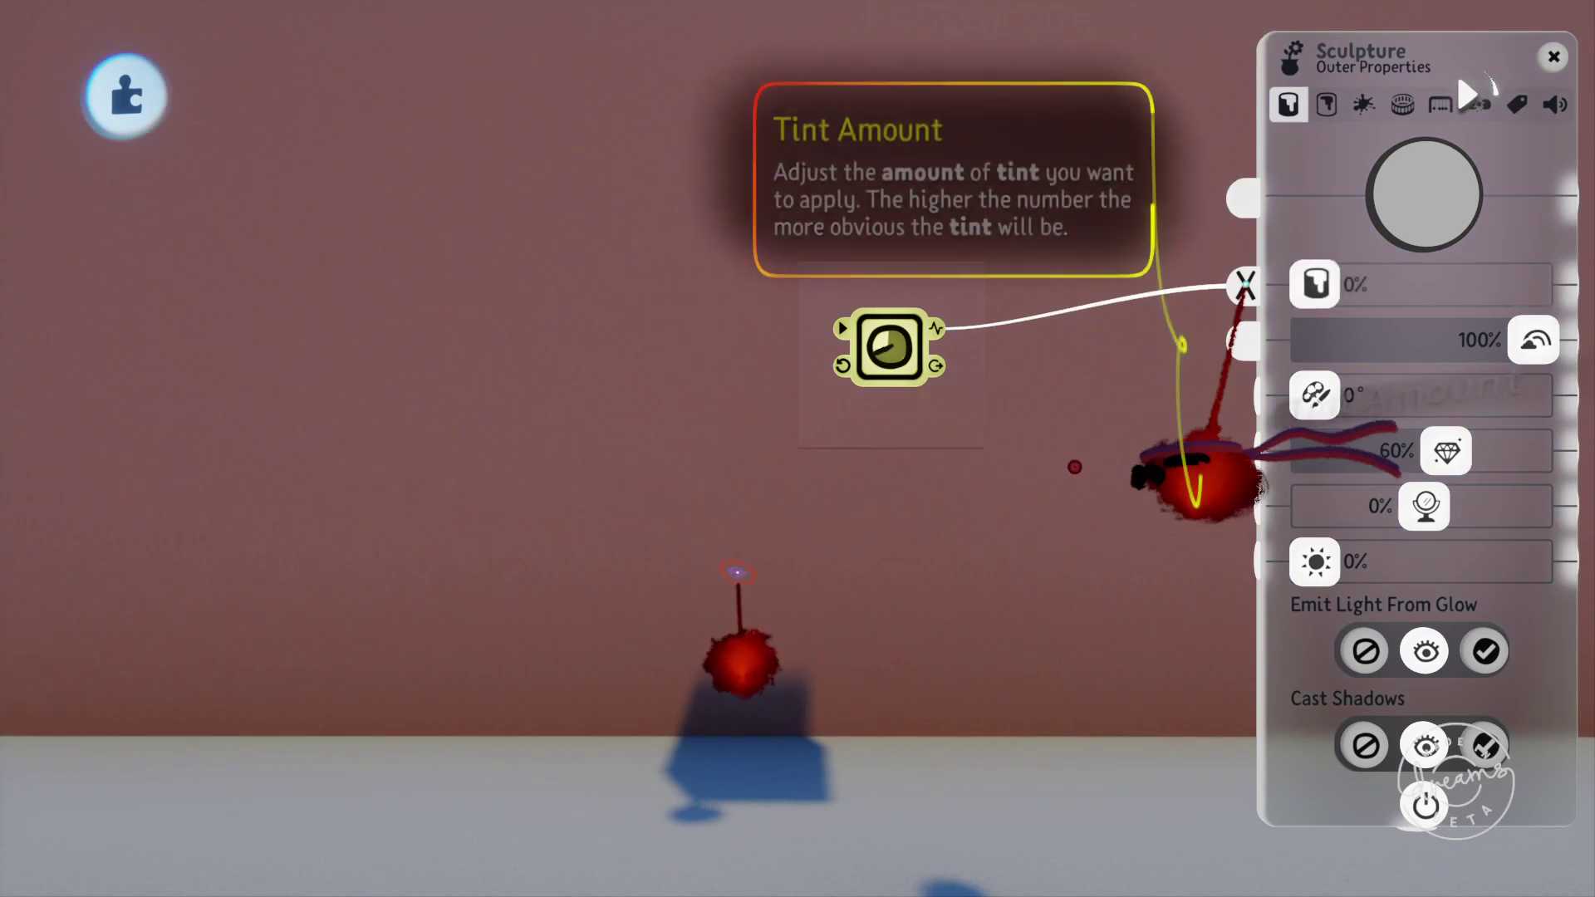
pyautogui.hotkey('ctrl', 'z')
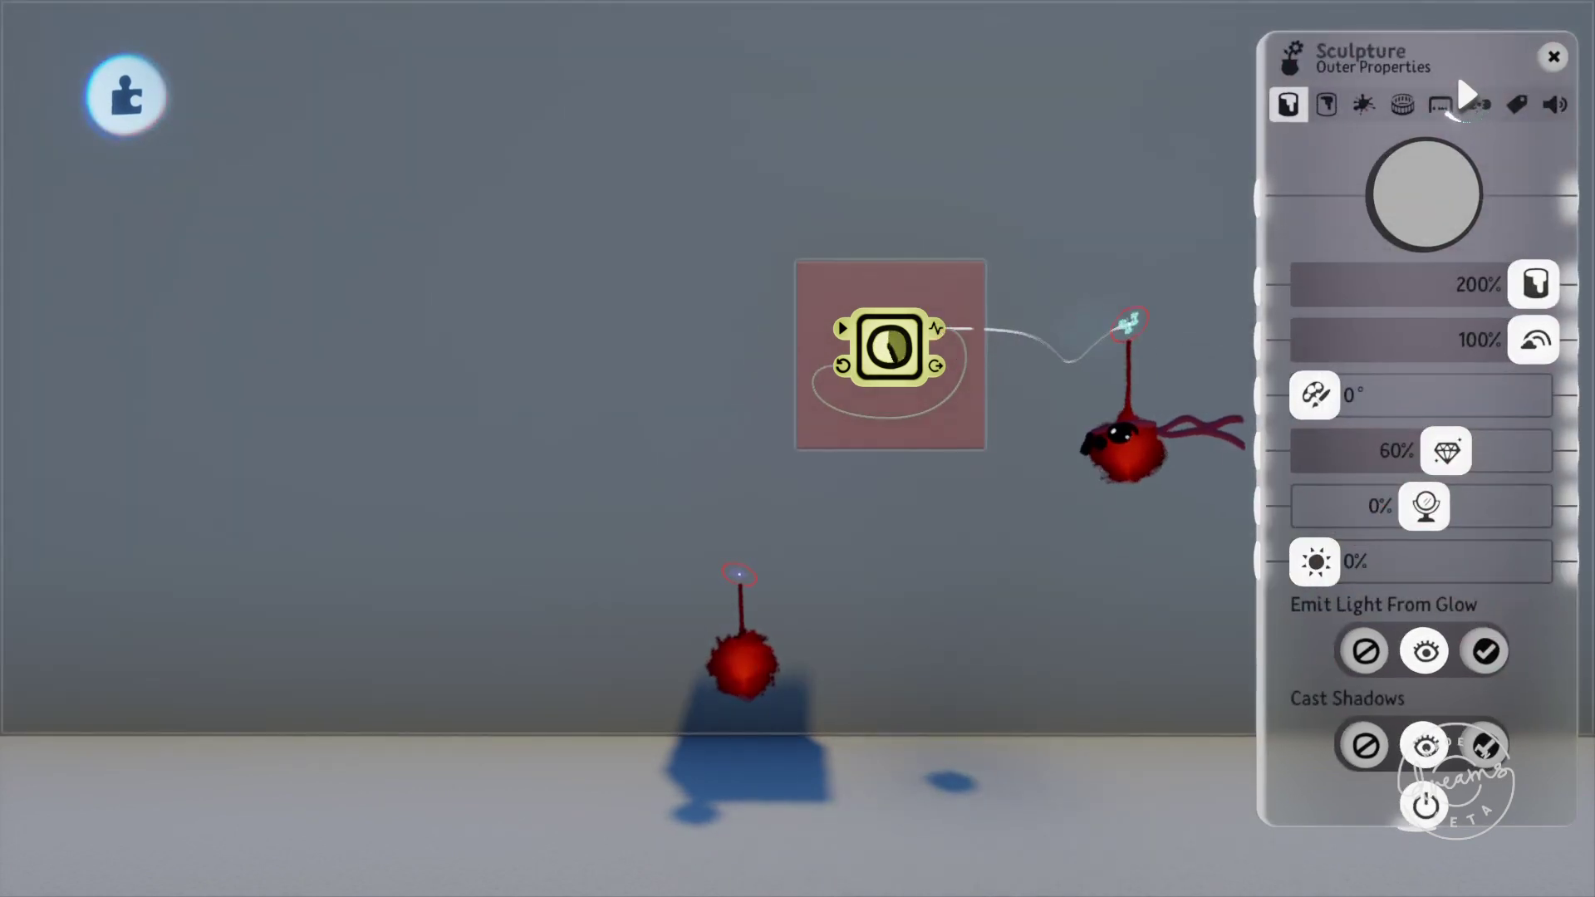
pyautogui.hotkey('ctrl', 'shift', 'z')
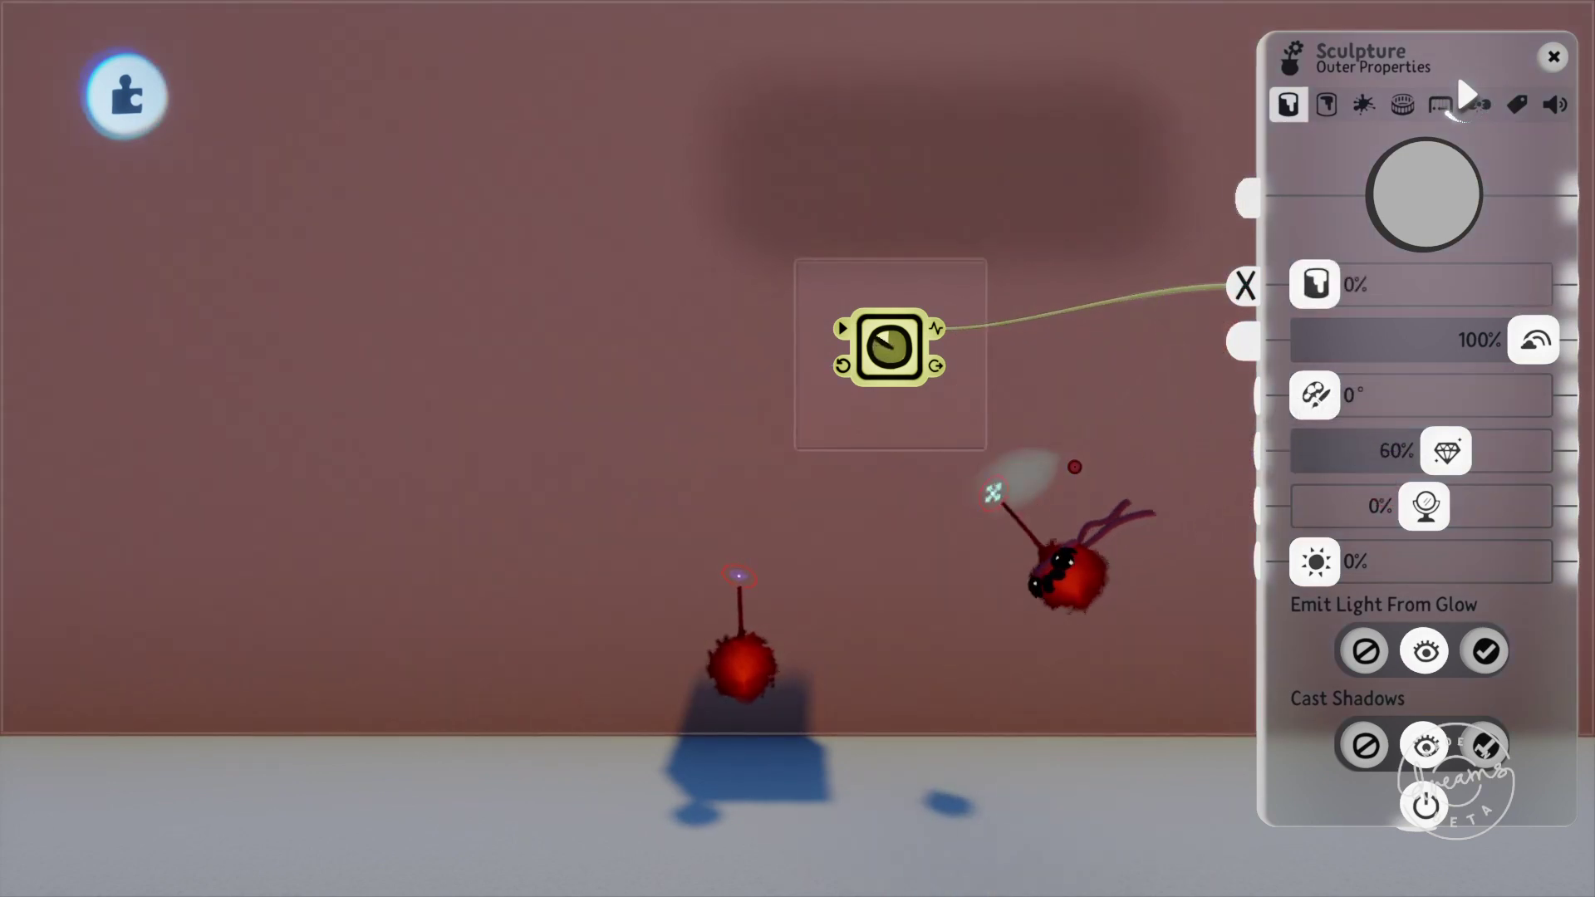
pyautogui.hotkey('ctrl', 'z')
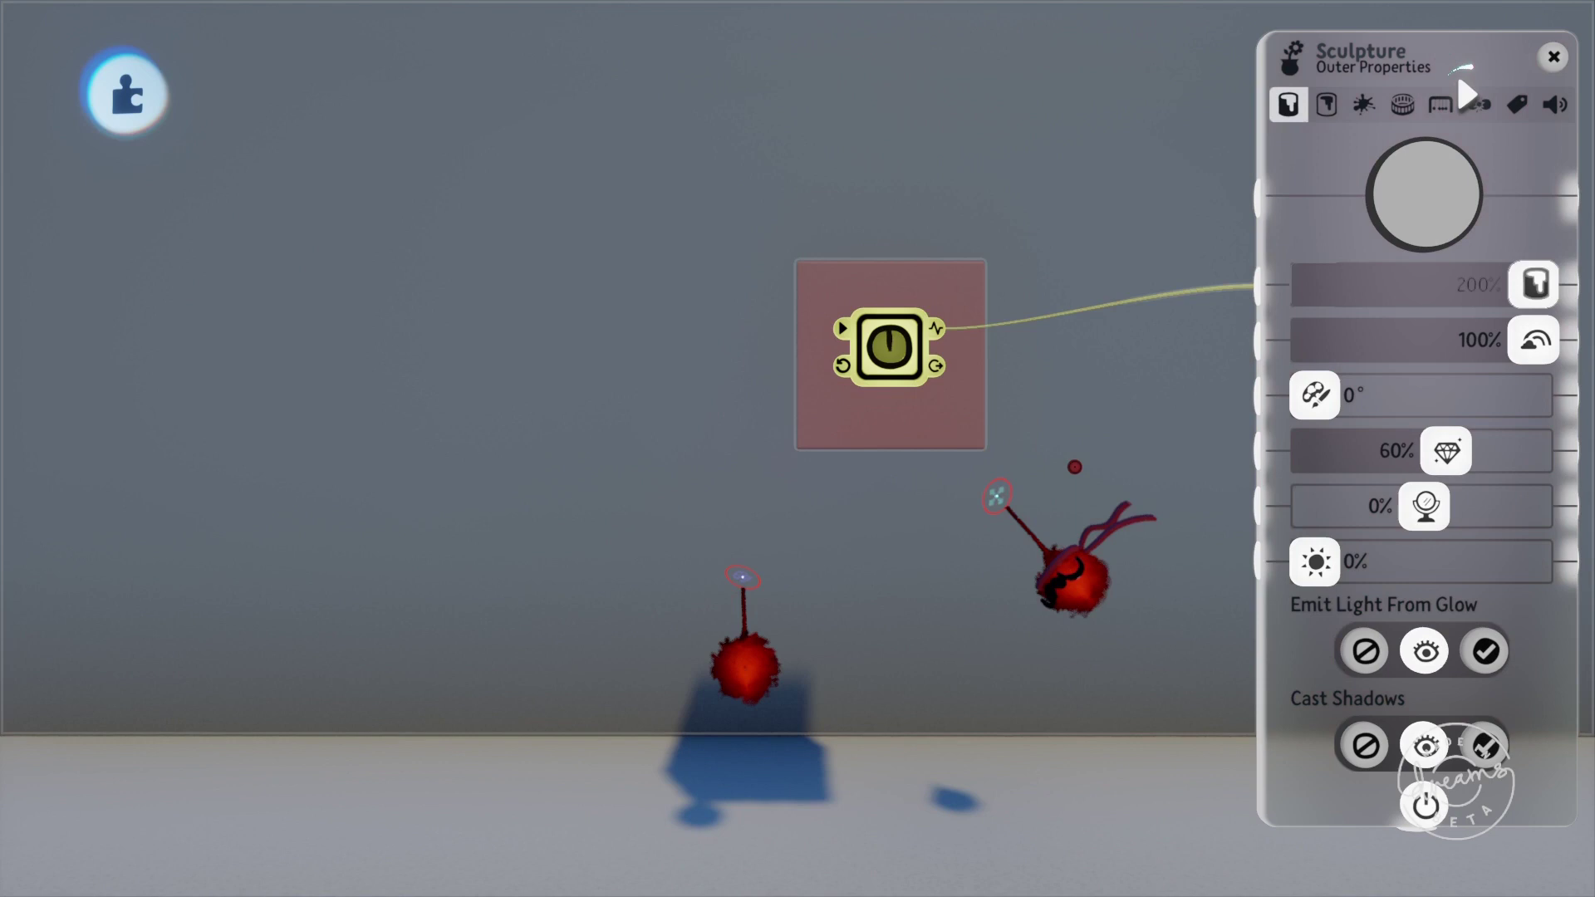
pyautogui.hotkey('ctrl', 'shift', 'z')
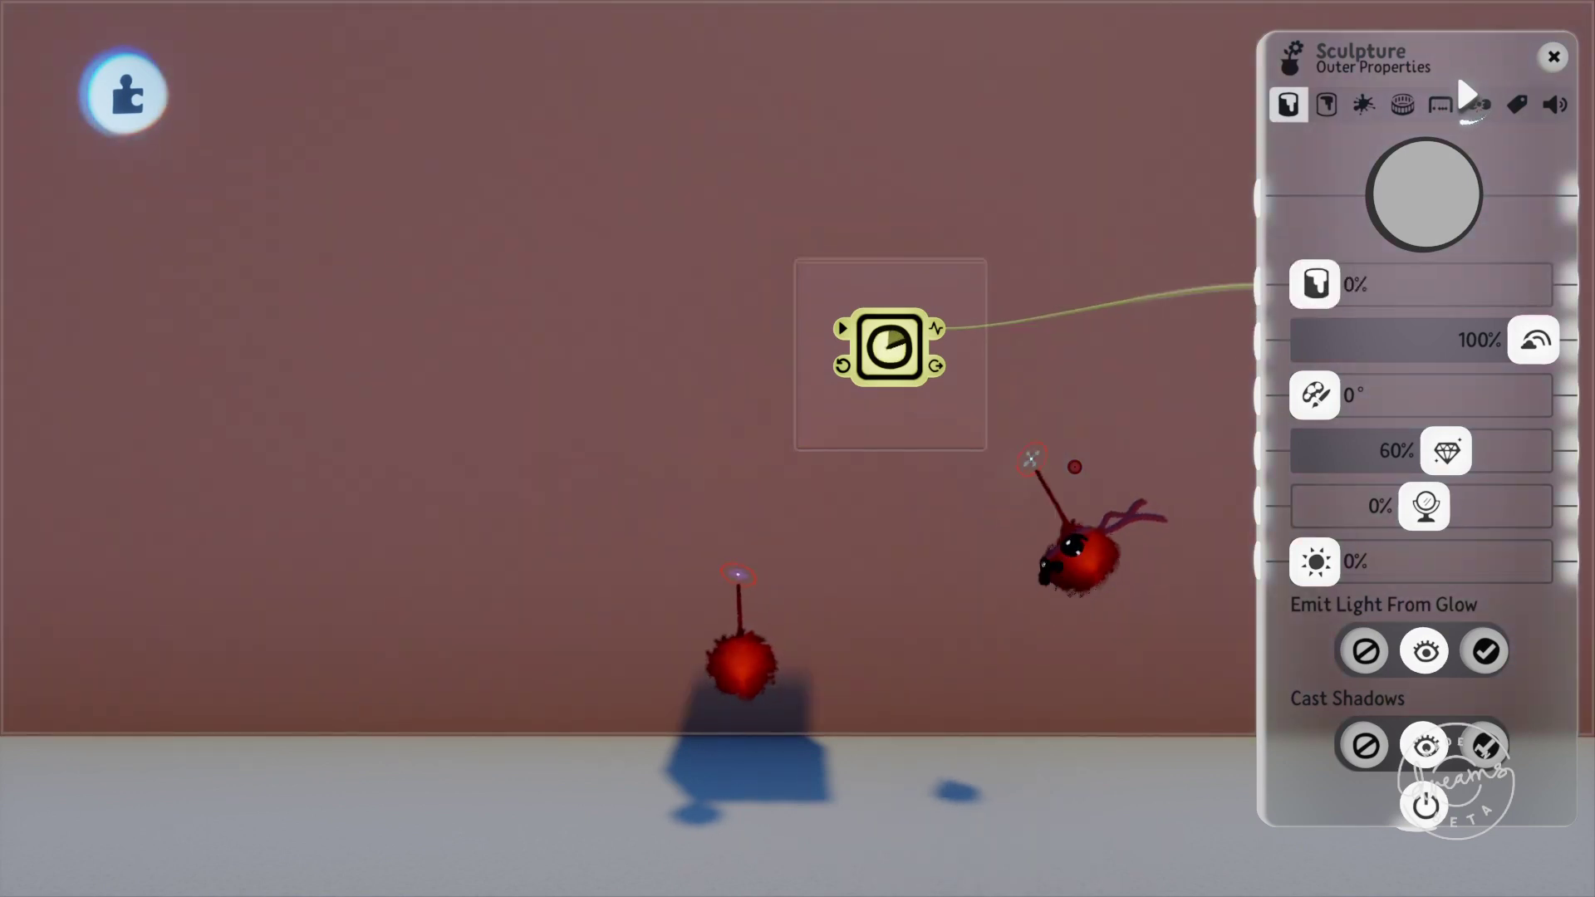
pyautogui.hotkey('ctrl', 'shift', 'z')
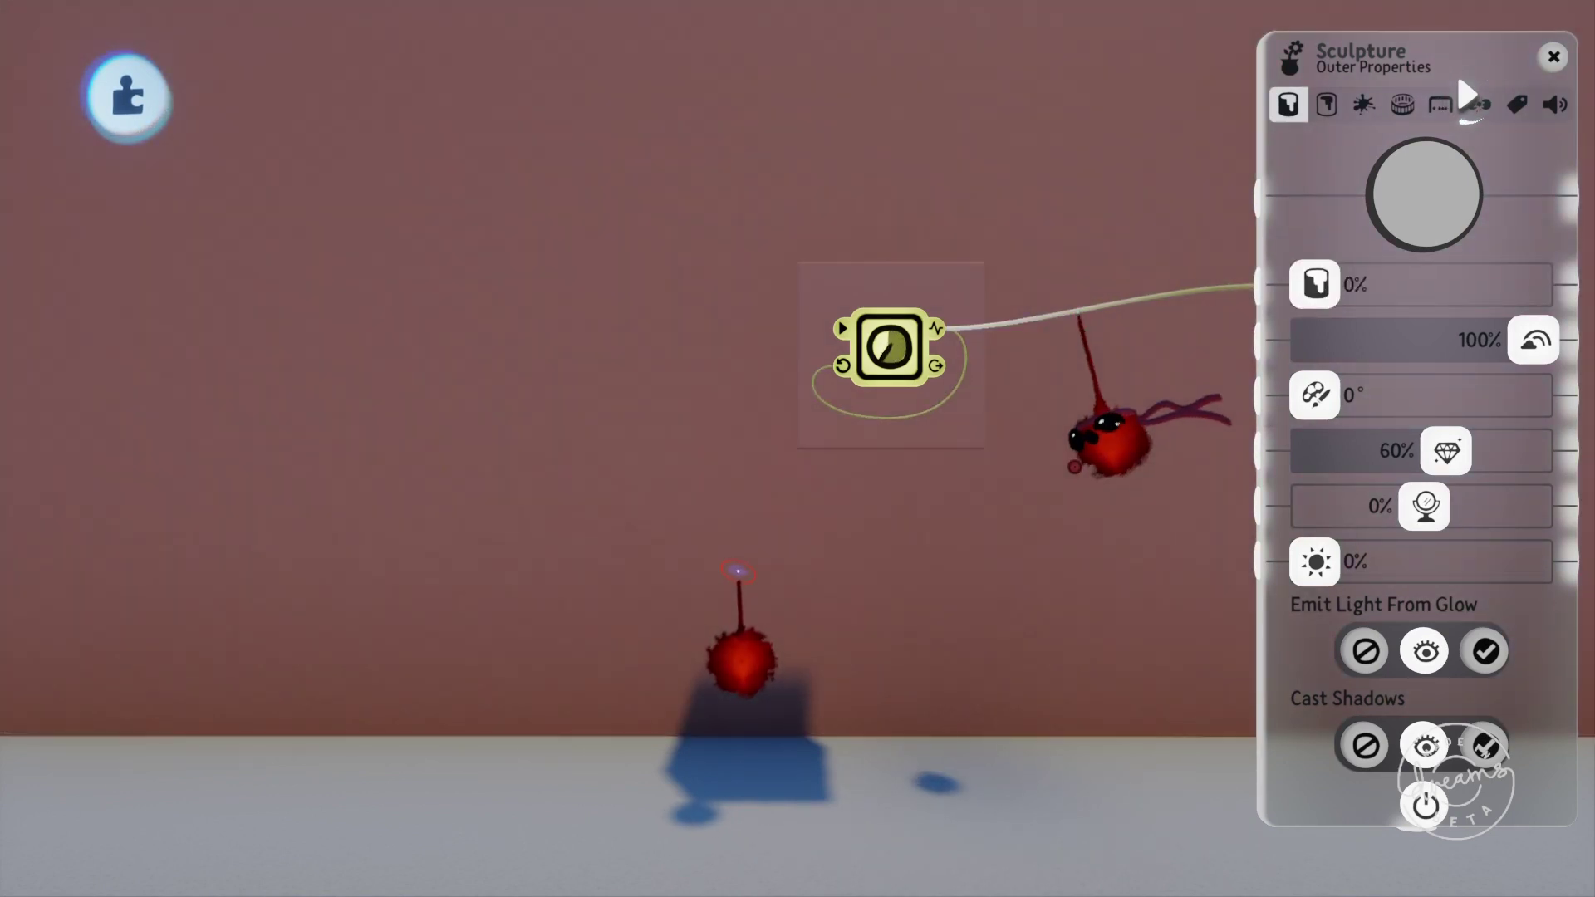
# Wire Timer Output to the wall's Tint Amount in place of the pulse, and delete the Timer's self-reset wire
pyautogui.moveTo(1105, 440); pyautogui.dragTo(1244, 287)
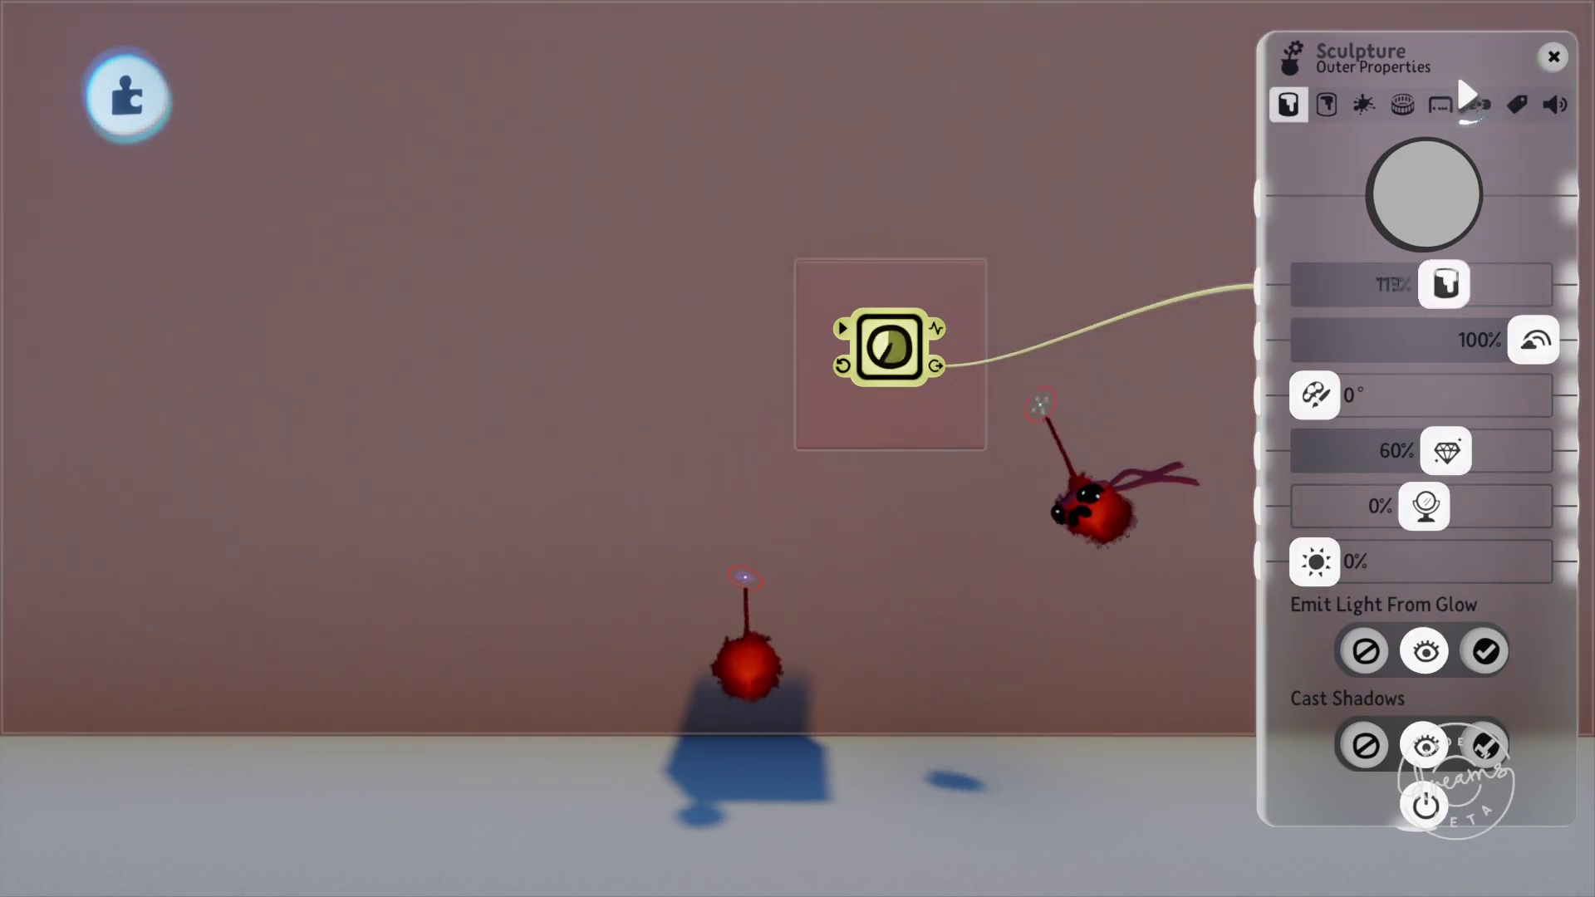
pyautogui.click(889, 347)
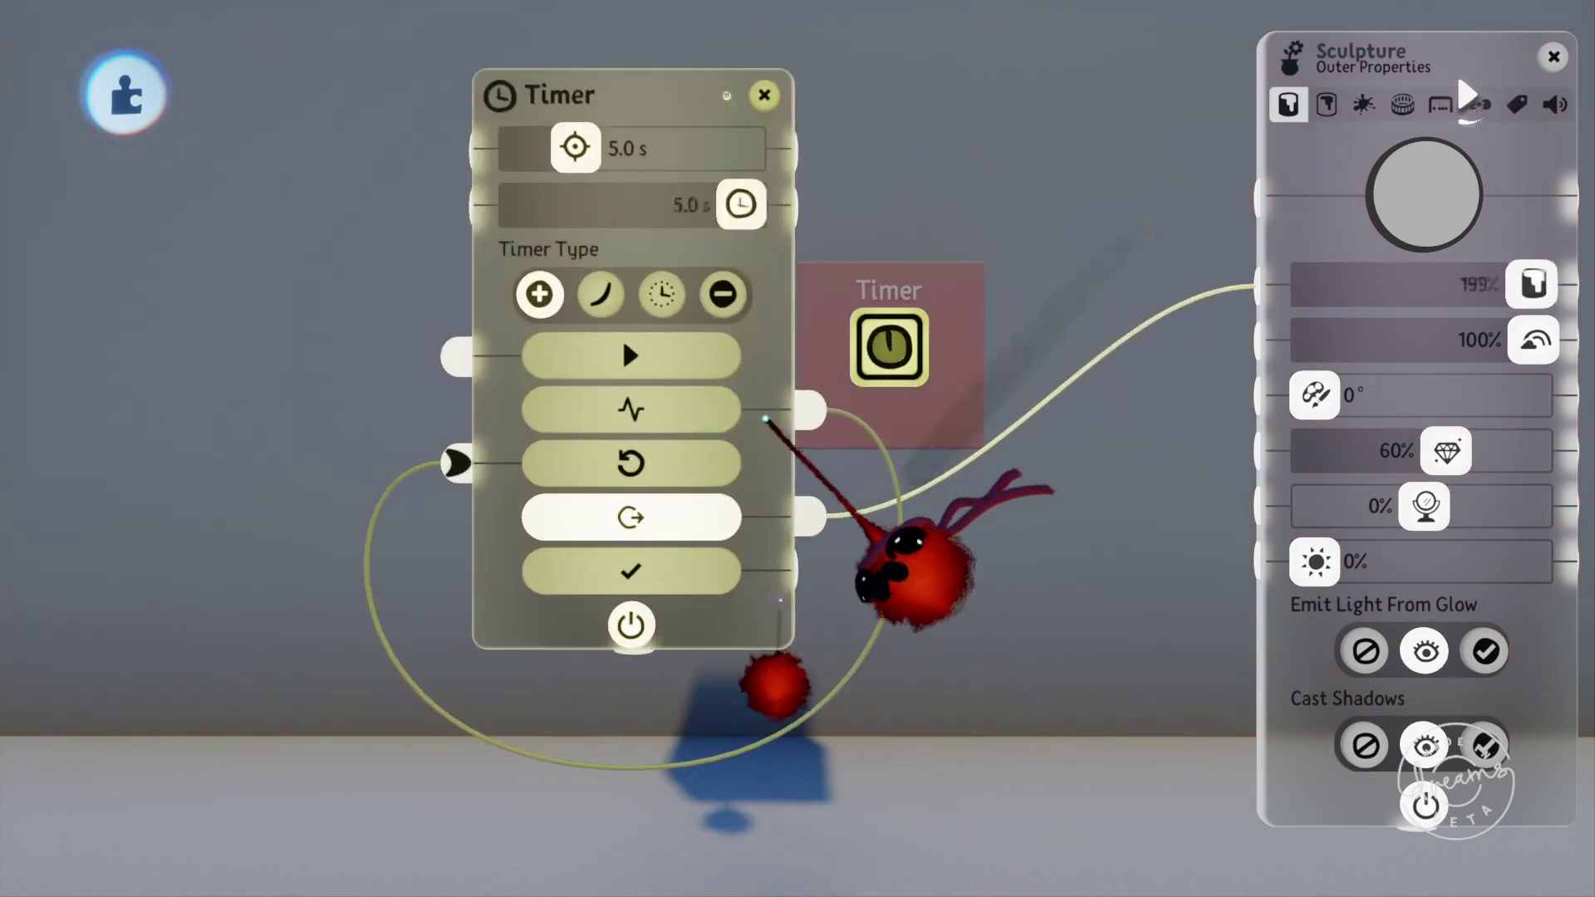
pyautogui.press('Delete')
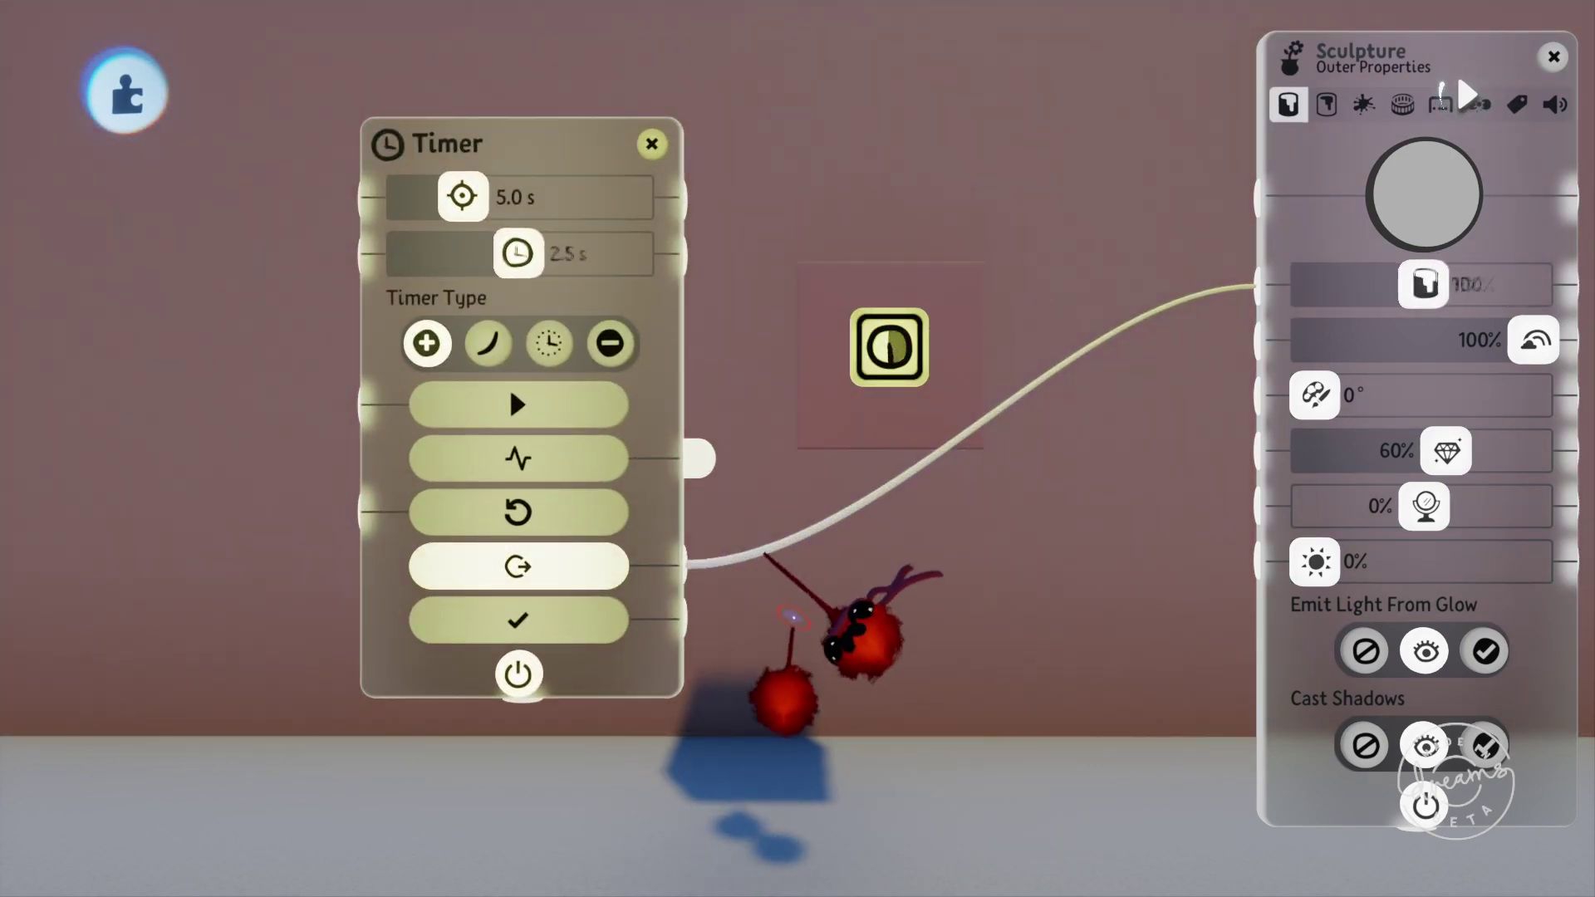
# Replace the Timer Output wire with one from Timer Finished (Signal) to Tint Amount, and rewind and start time
pyautogui.press('Delete')
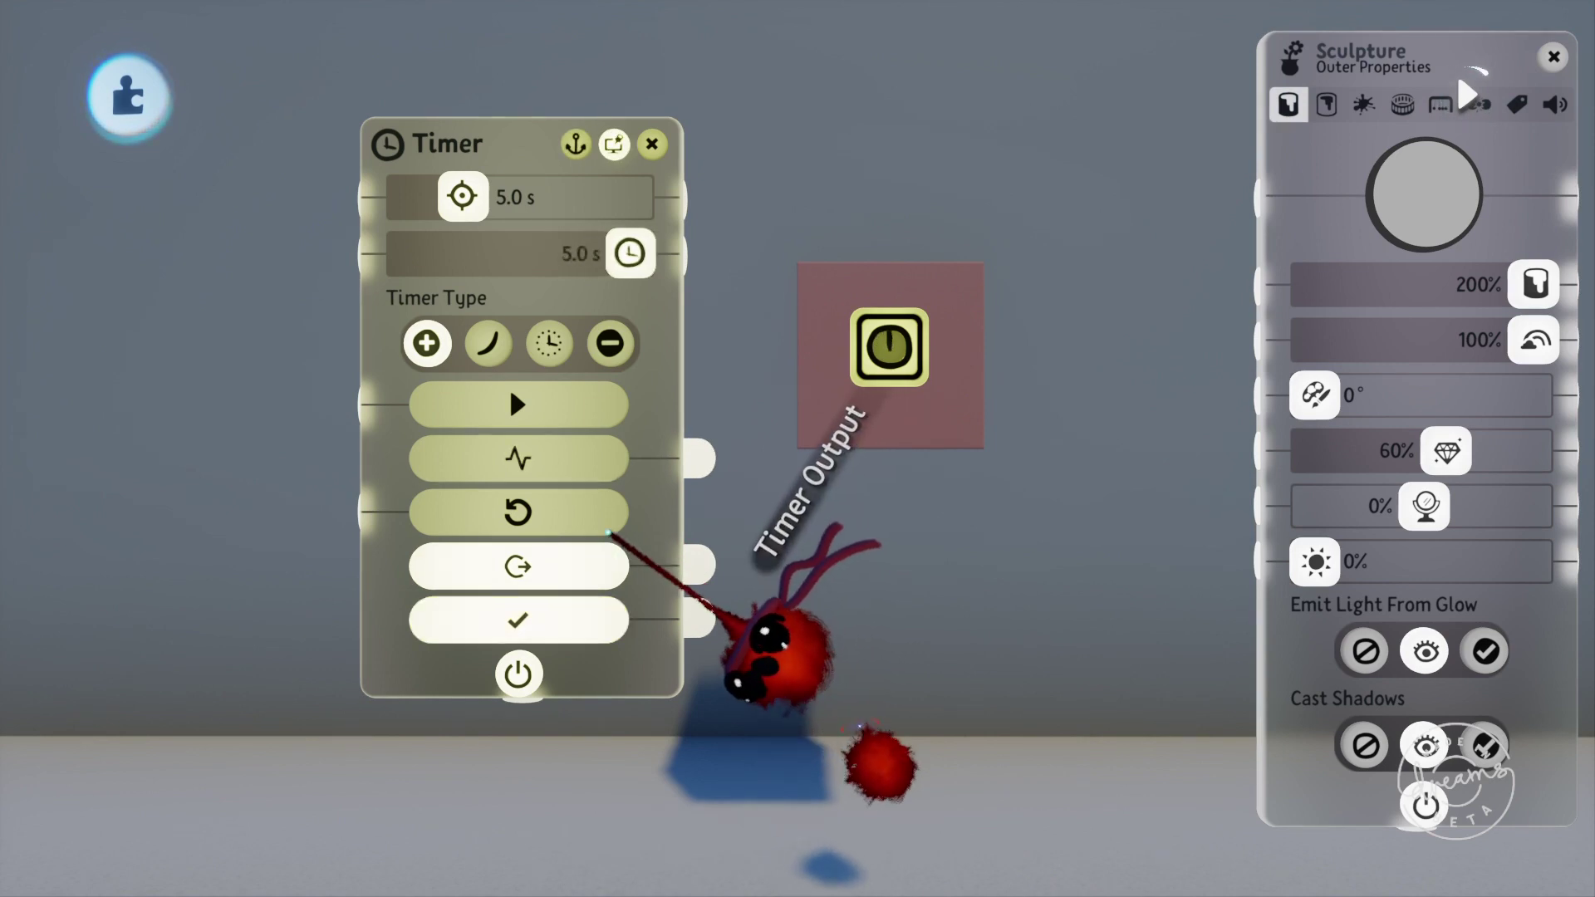
pyautogui.click(1043, 555)
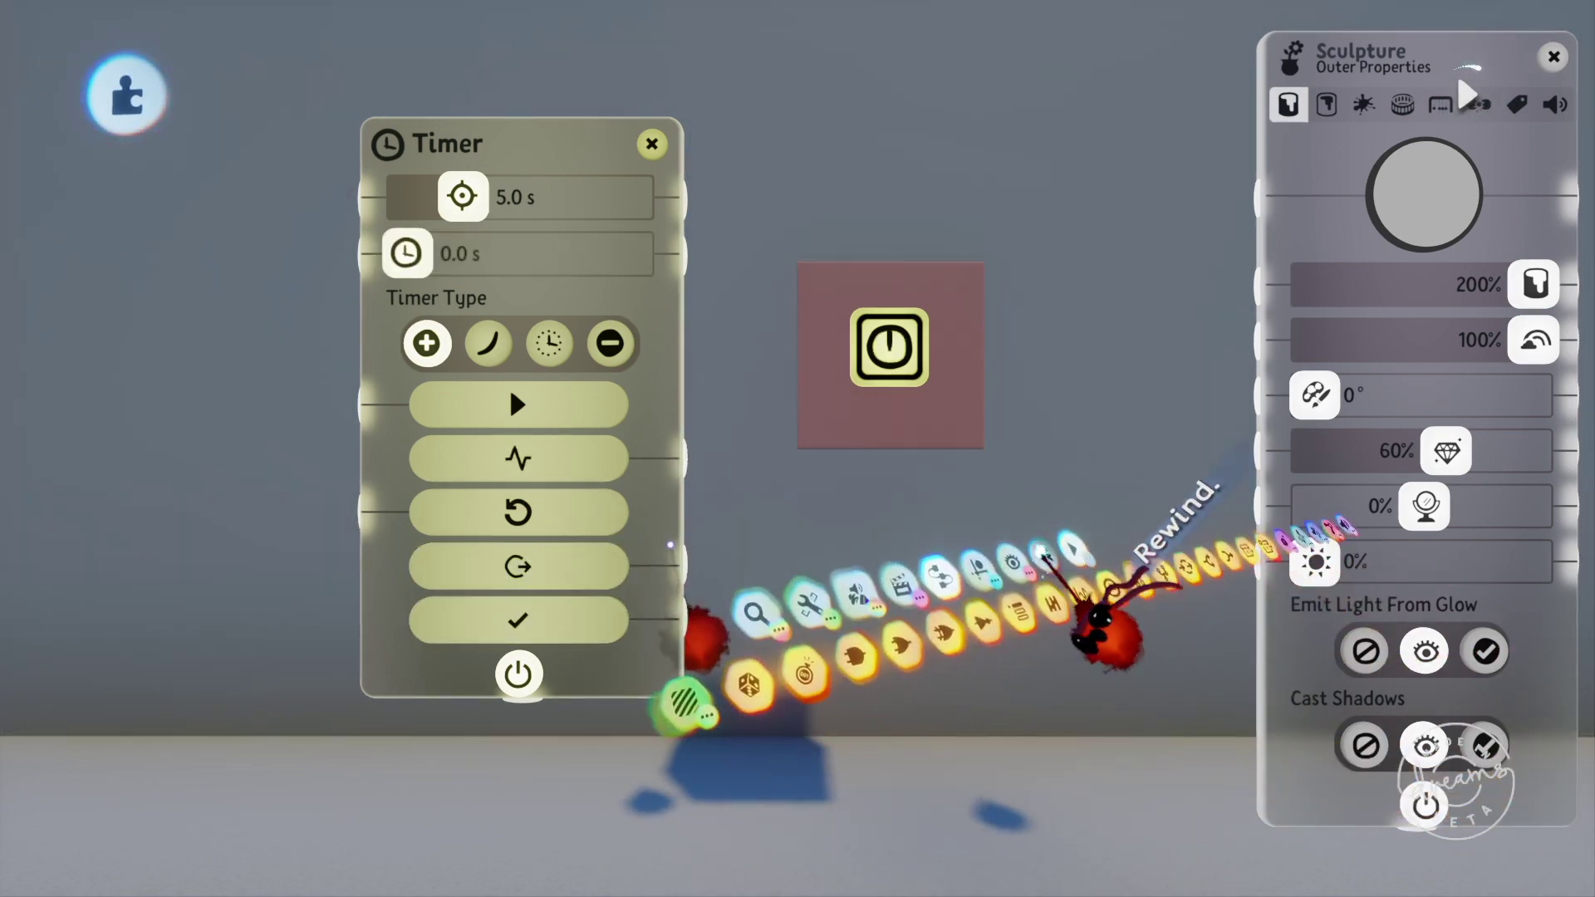
pyautogui.moveTo(573, 633)
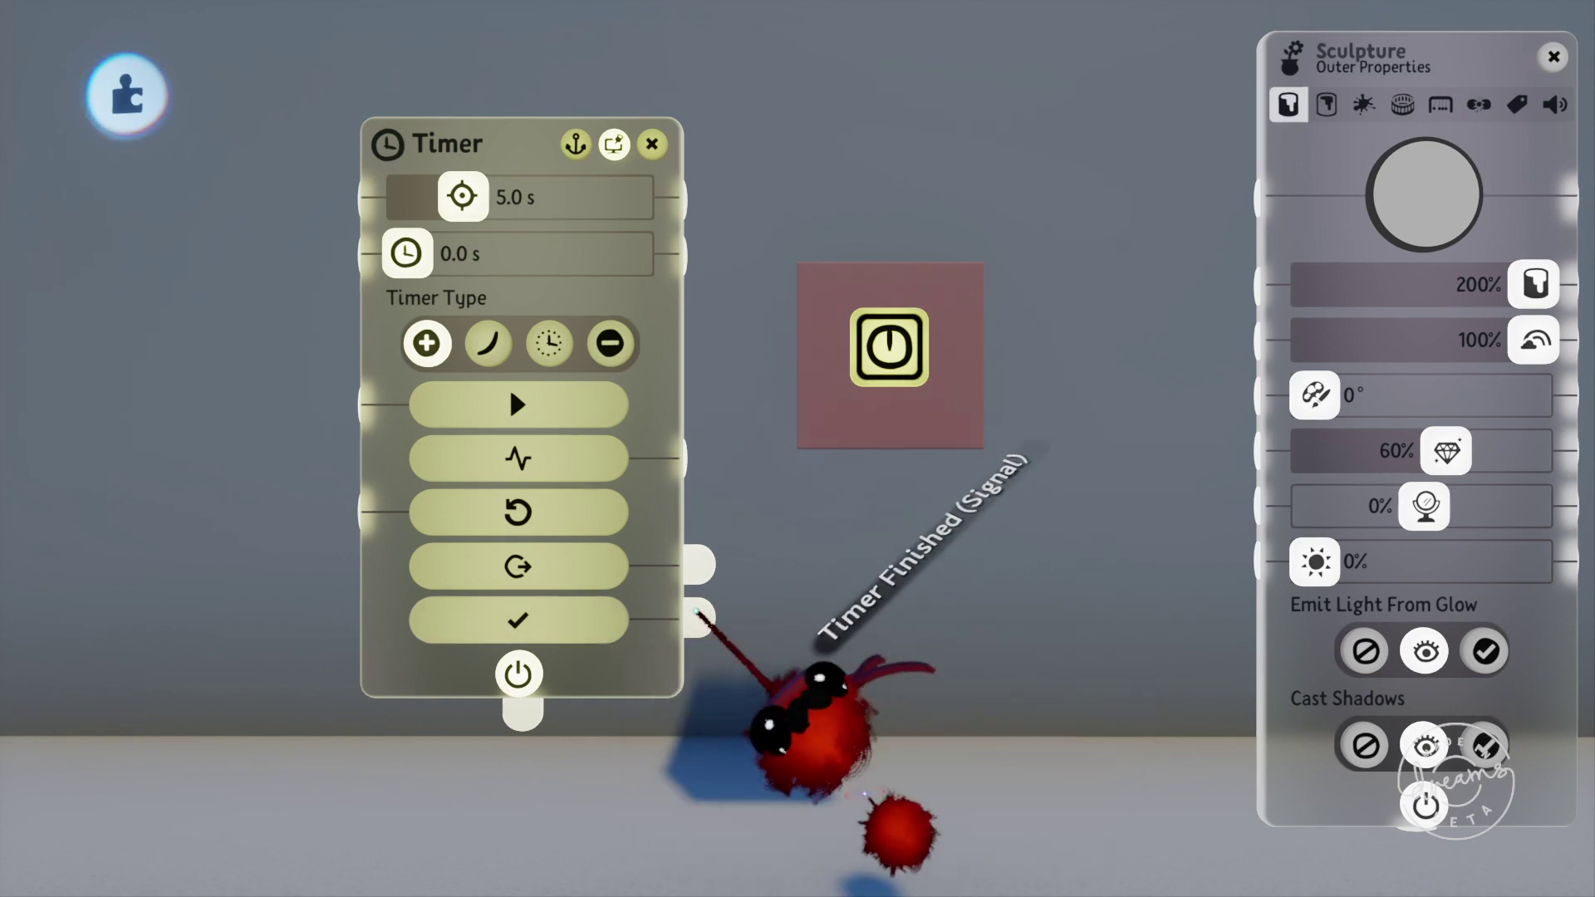
pyautogui.click(1246, 285)
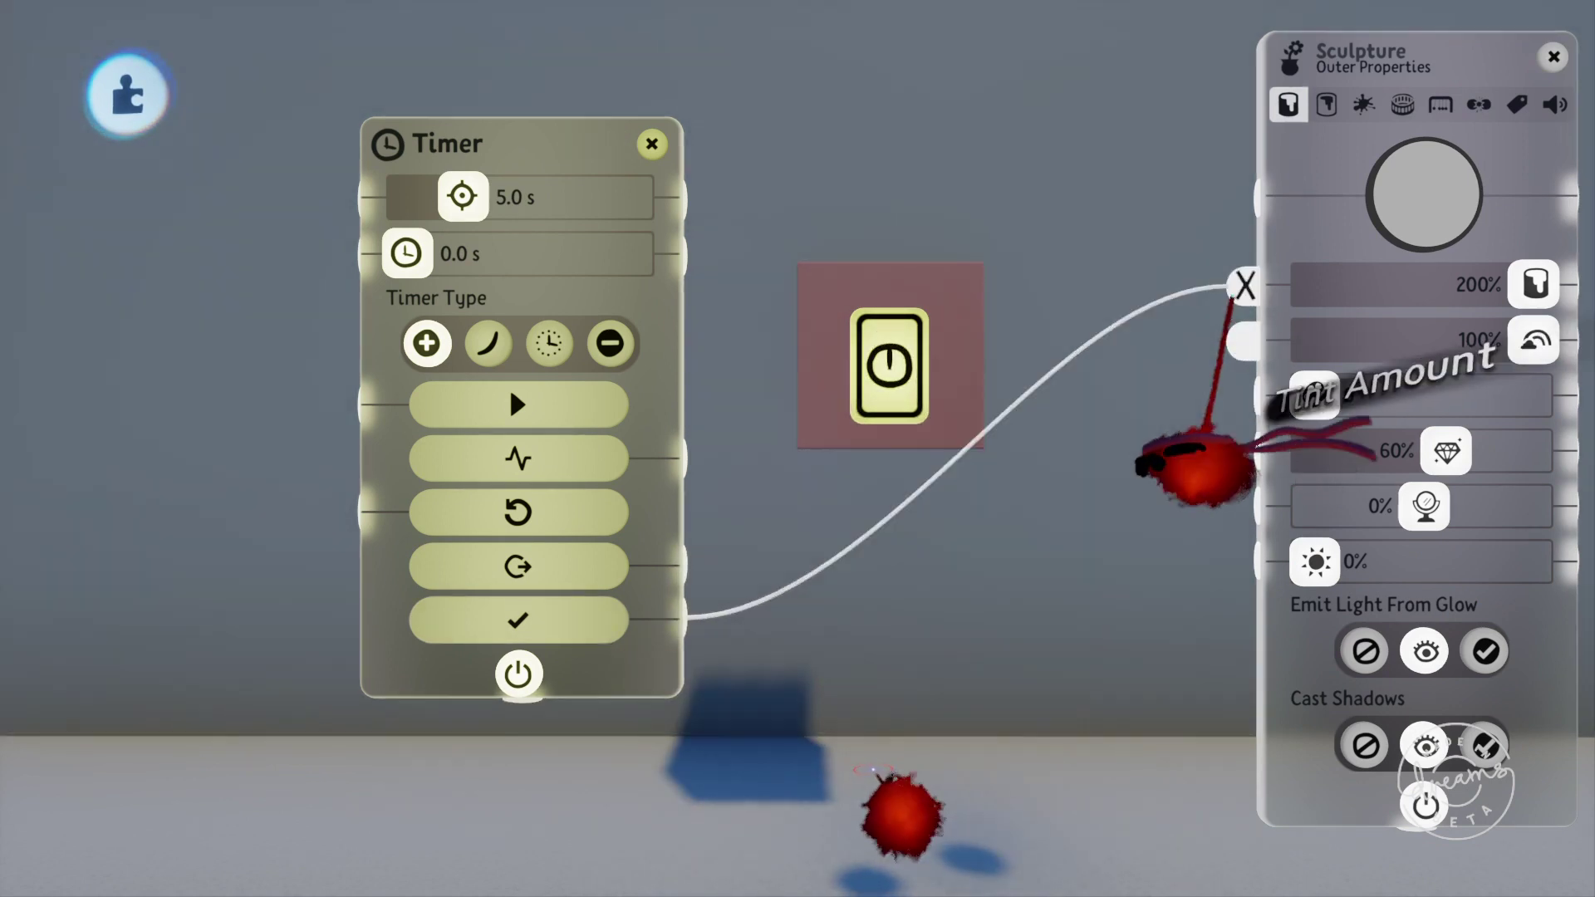
pyautogui.click(1059, 565)
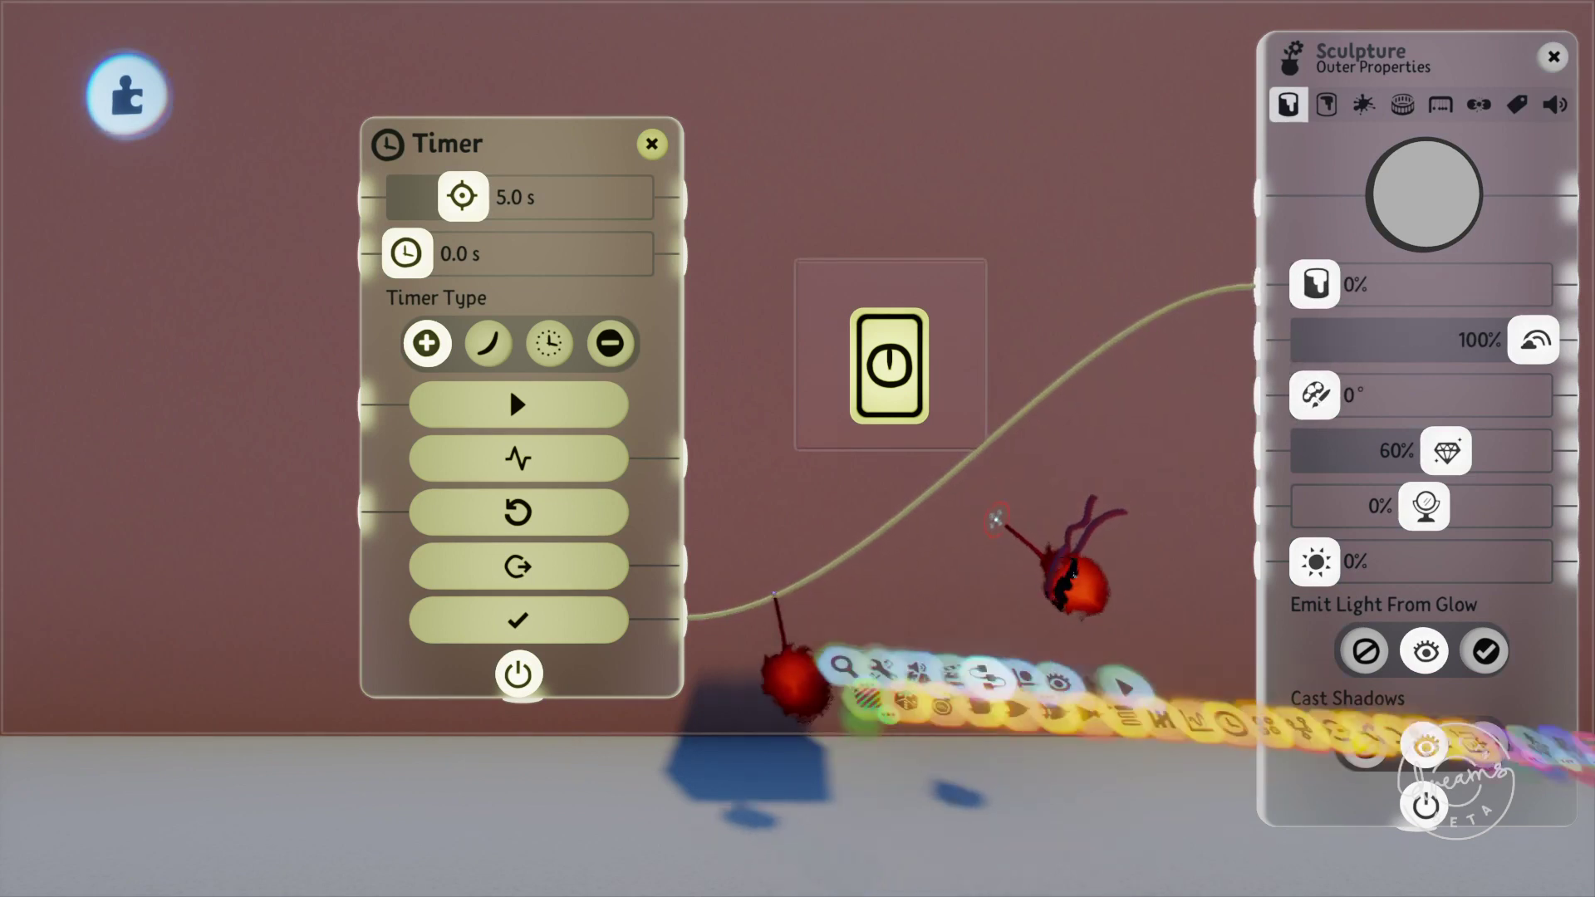
pyautogui.click(1093, 542)
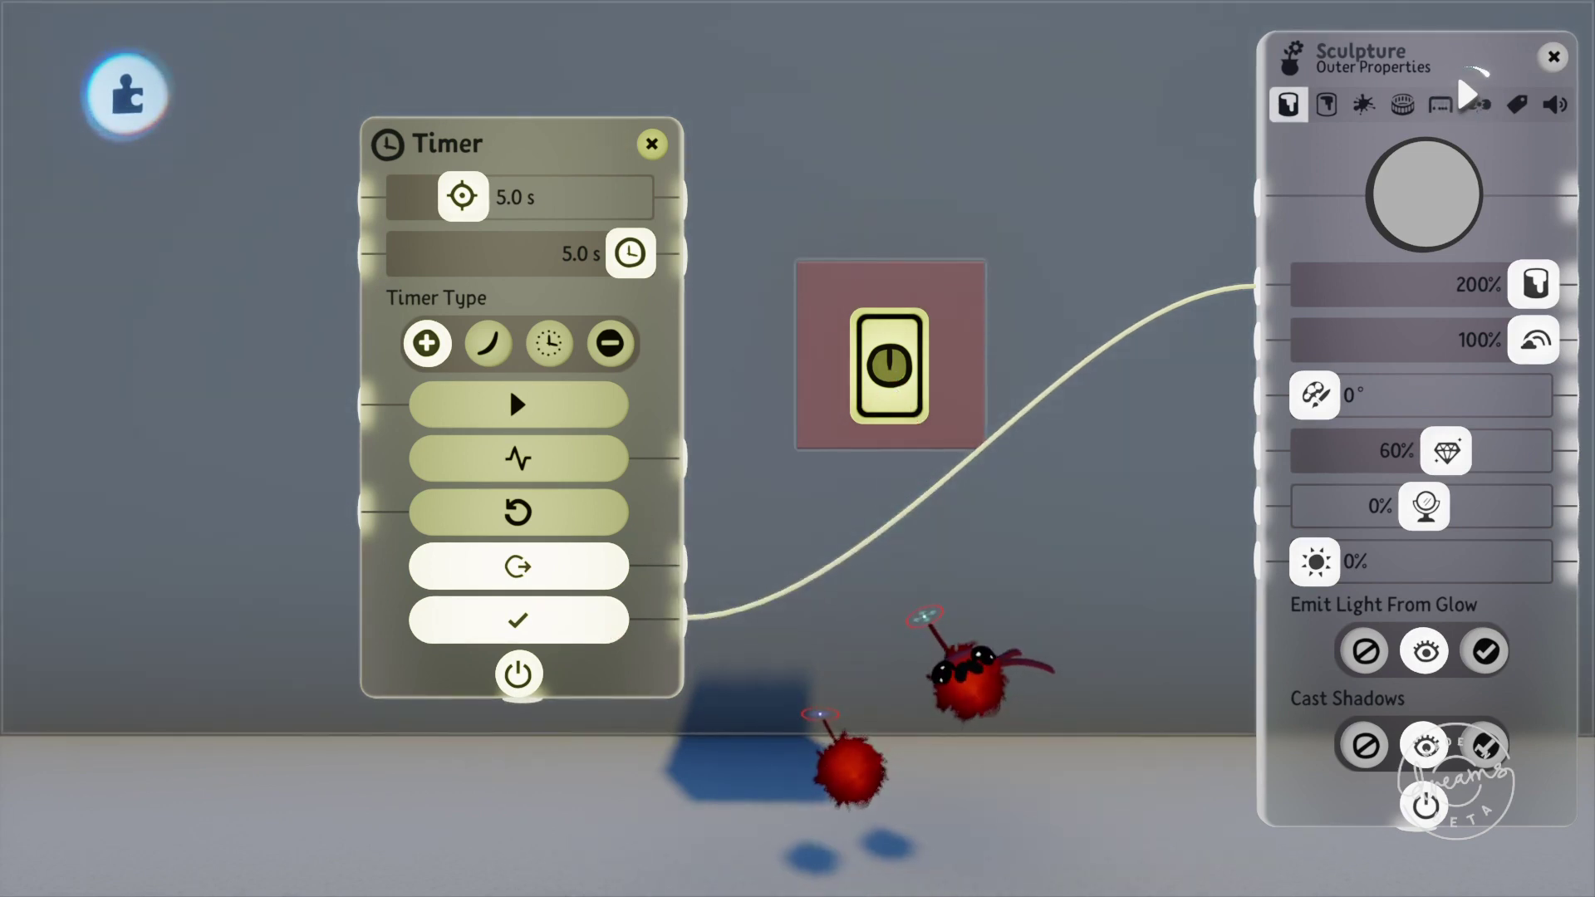
# Try the Count Down timer type and switch the Timer to the Speed type
pyautogui.click(611, 343)
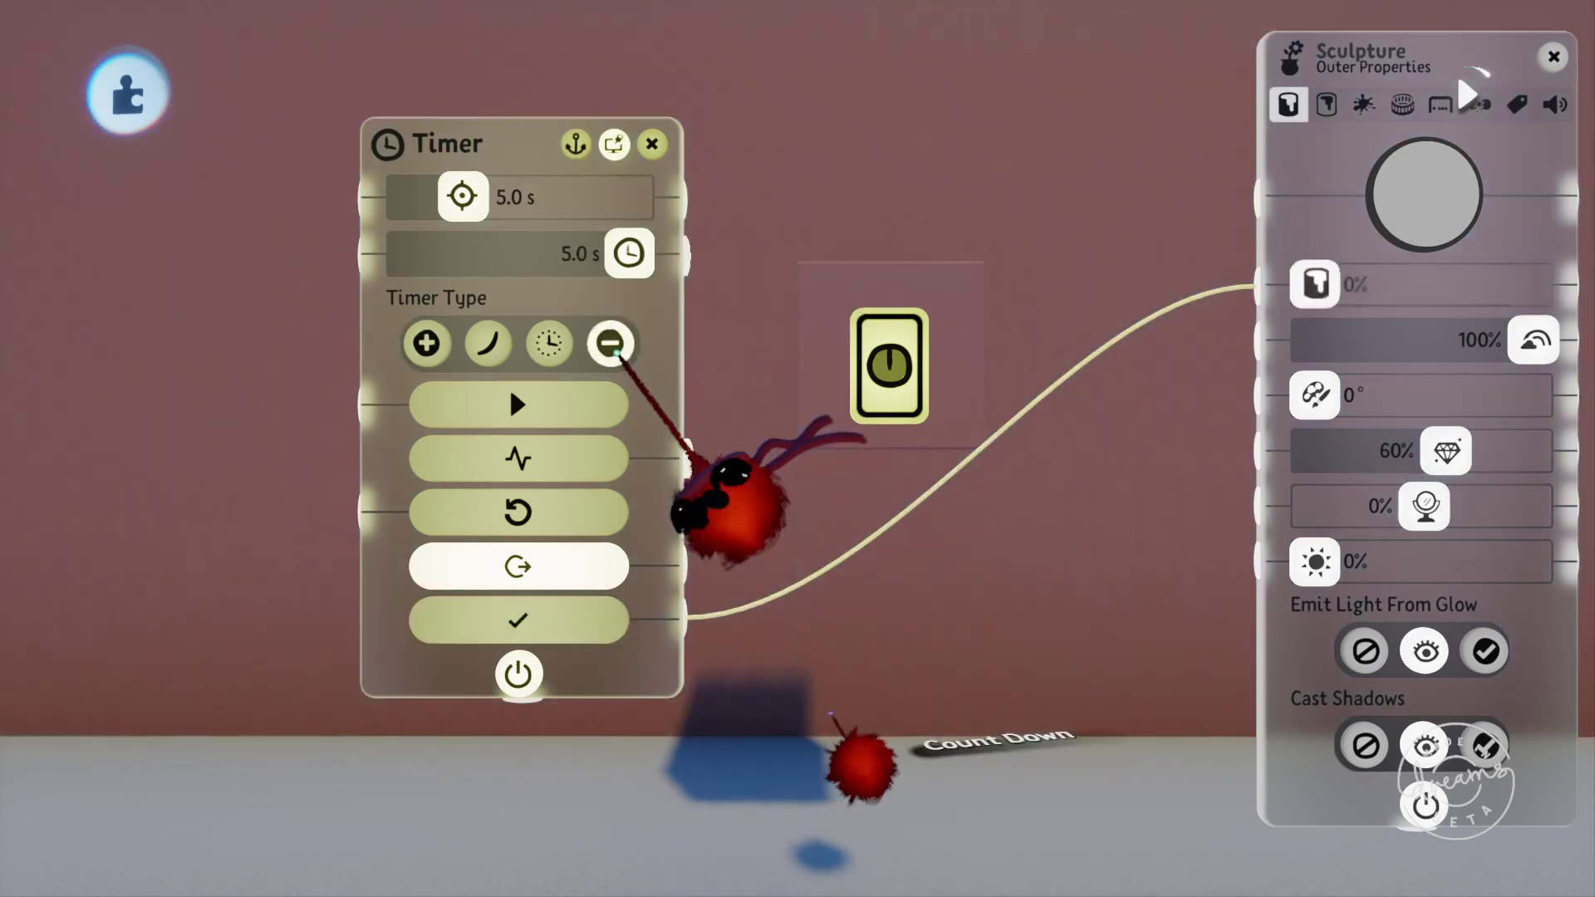
pyautogui.click(1059, 568)
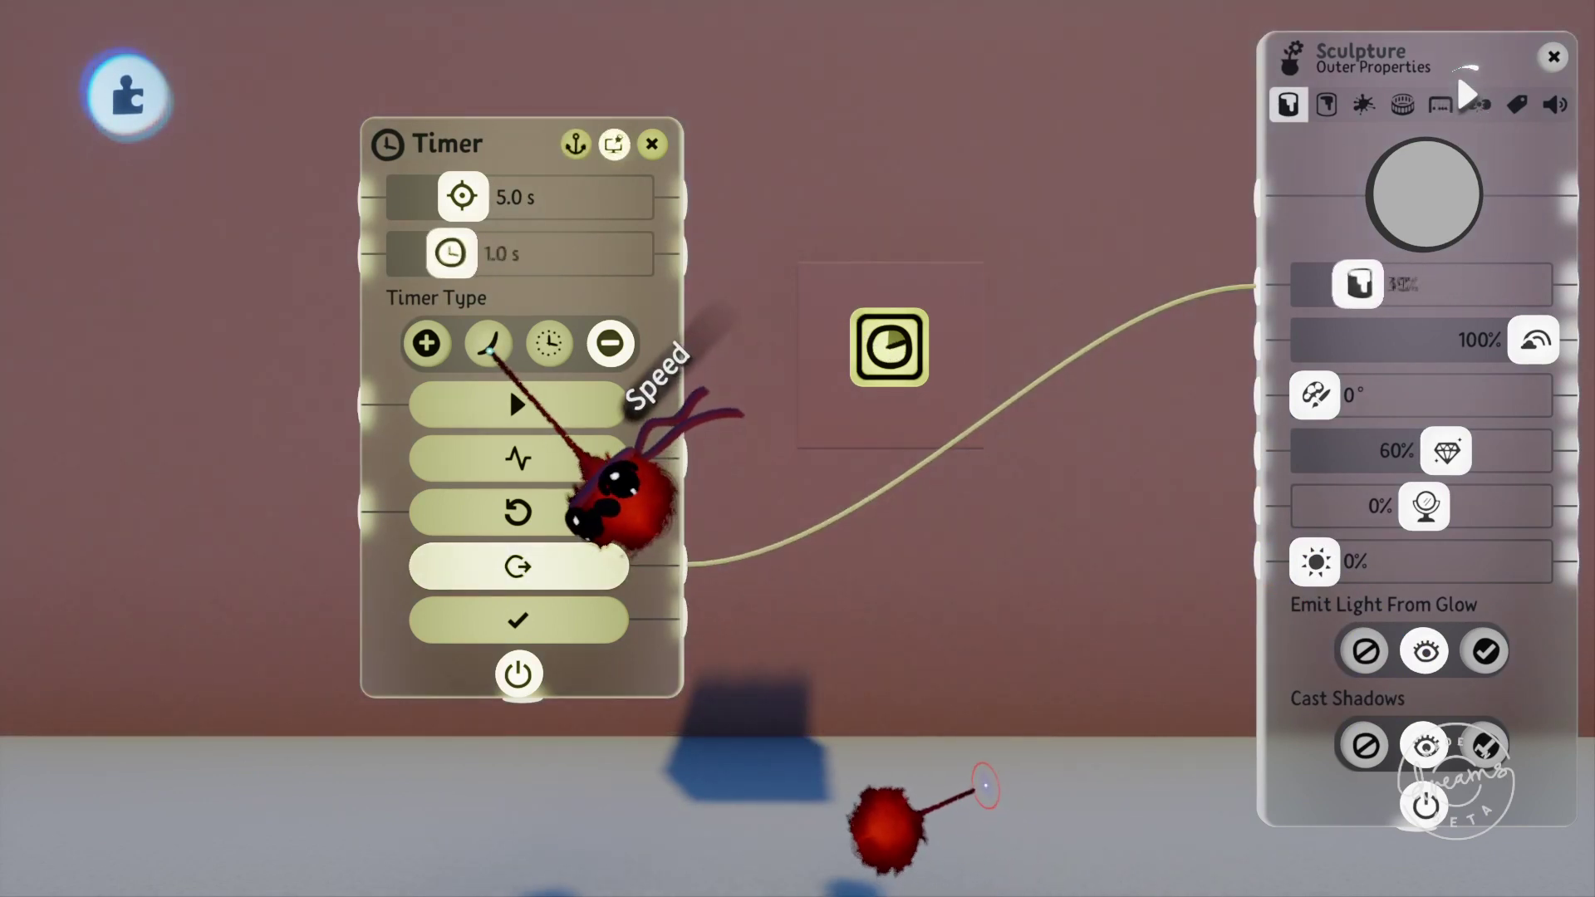
pyautogui.click(489, 343)
pyautogui.moveTo(488, 343)
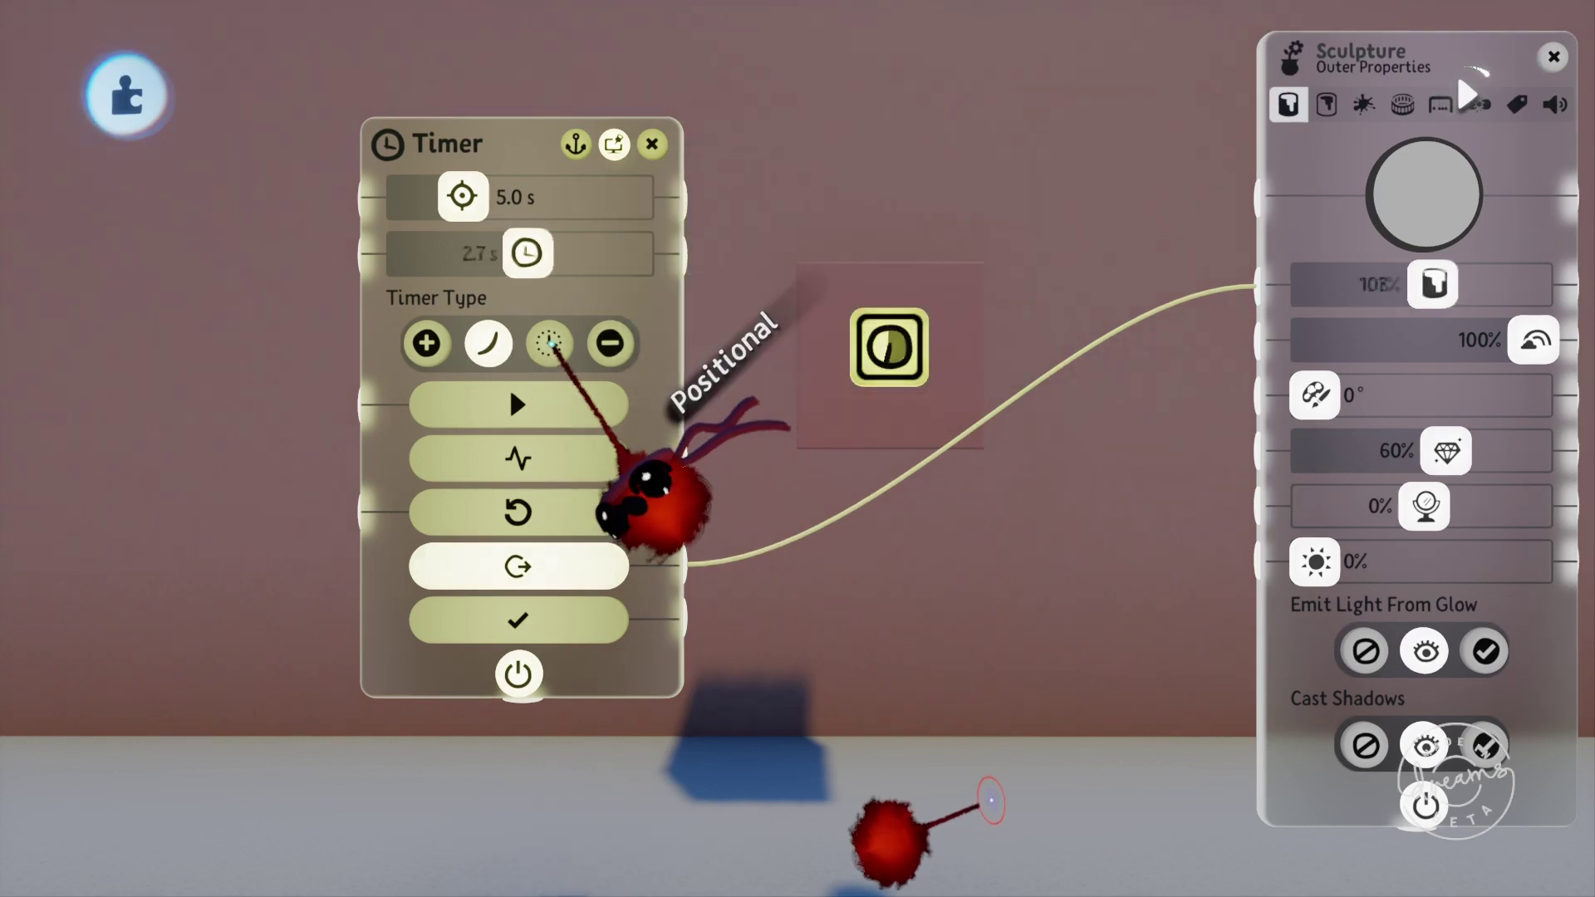
# Set the Timer Type to Positional
pyautogui.click(550, 345)
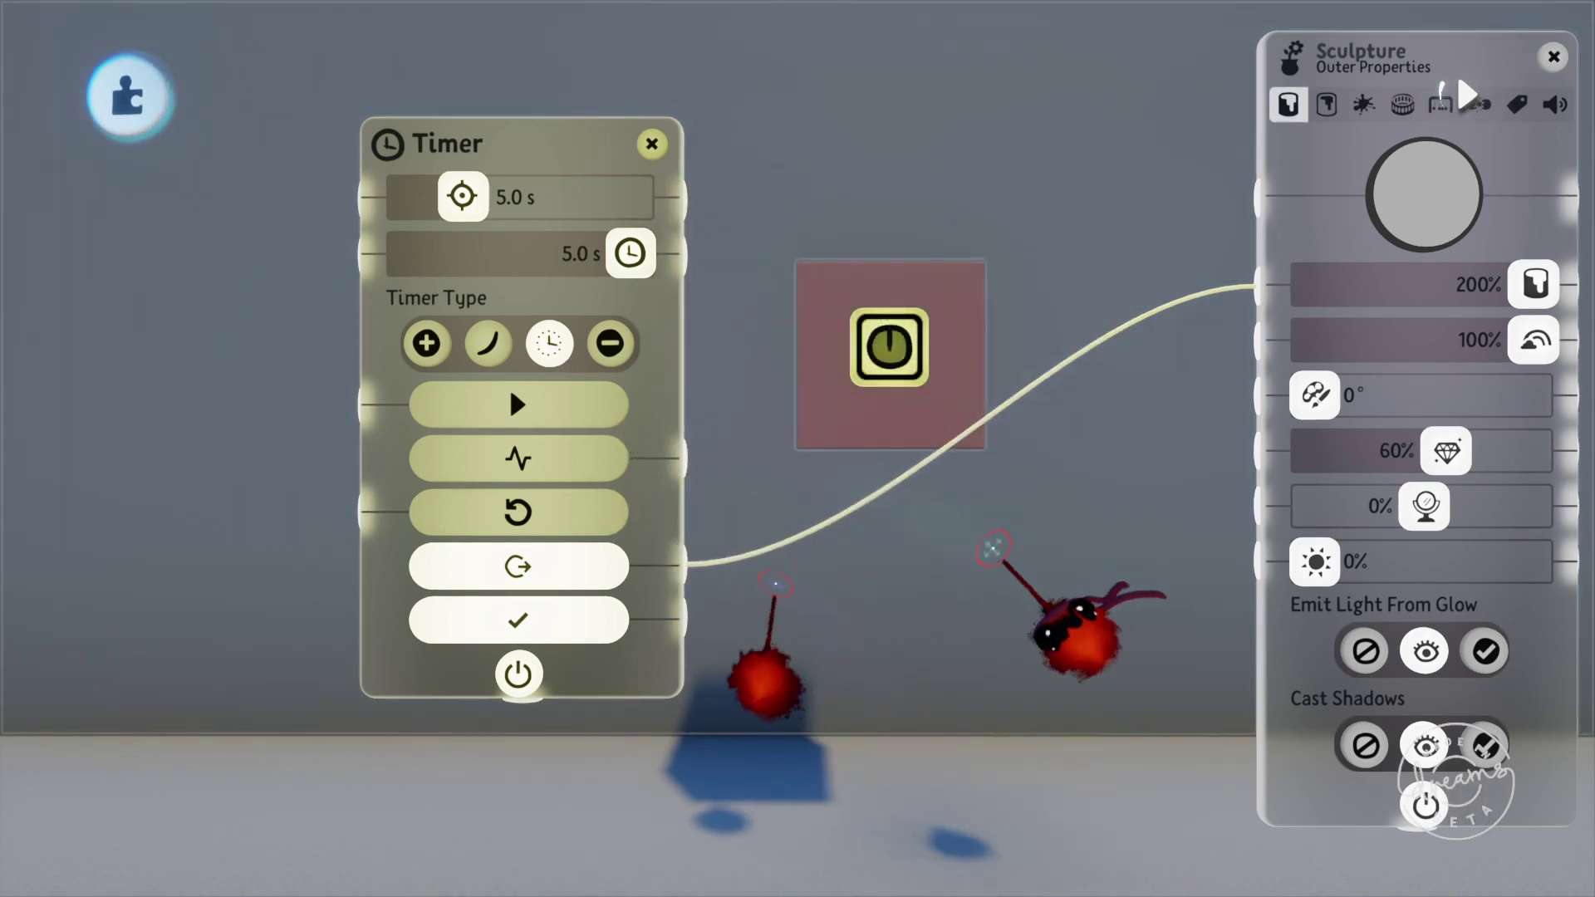
pyautogui.rightClick(993, 548)
pyautogui.click(1011, 560)
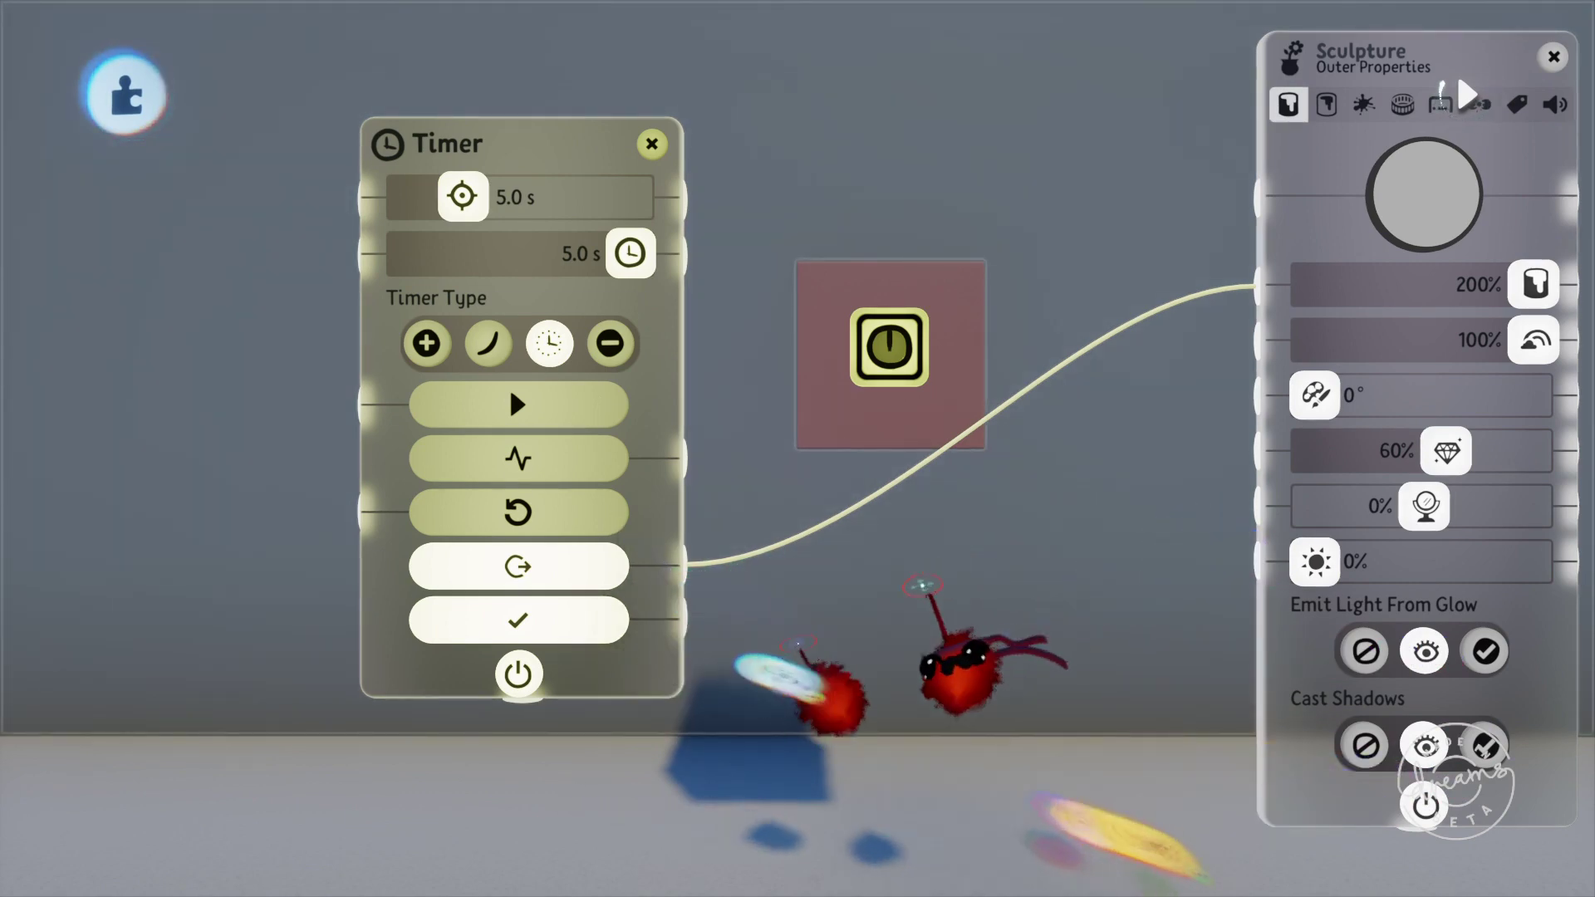